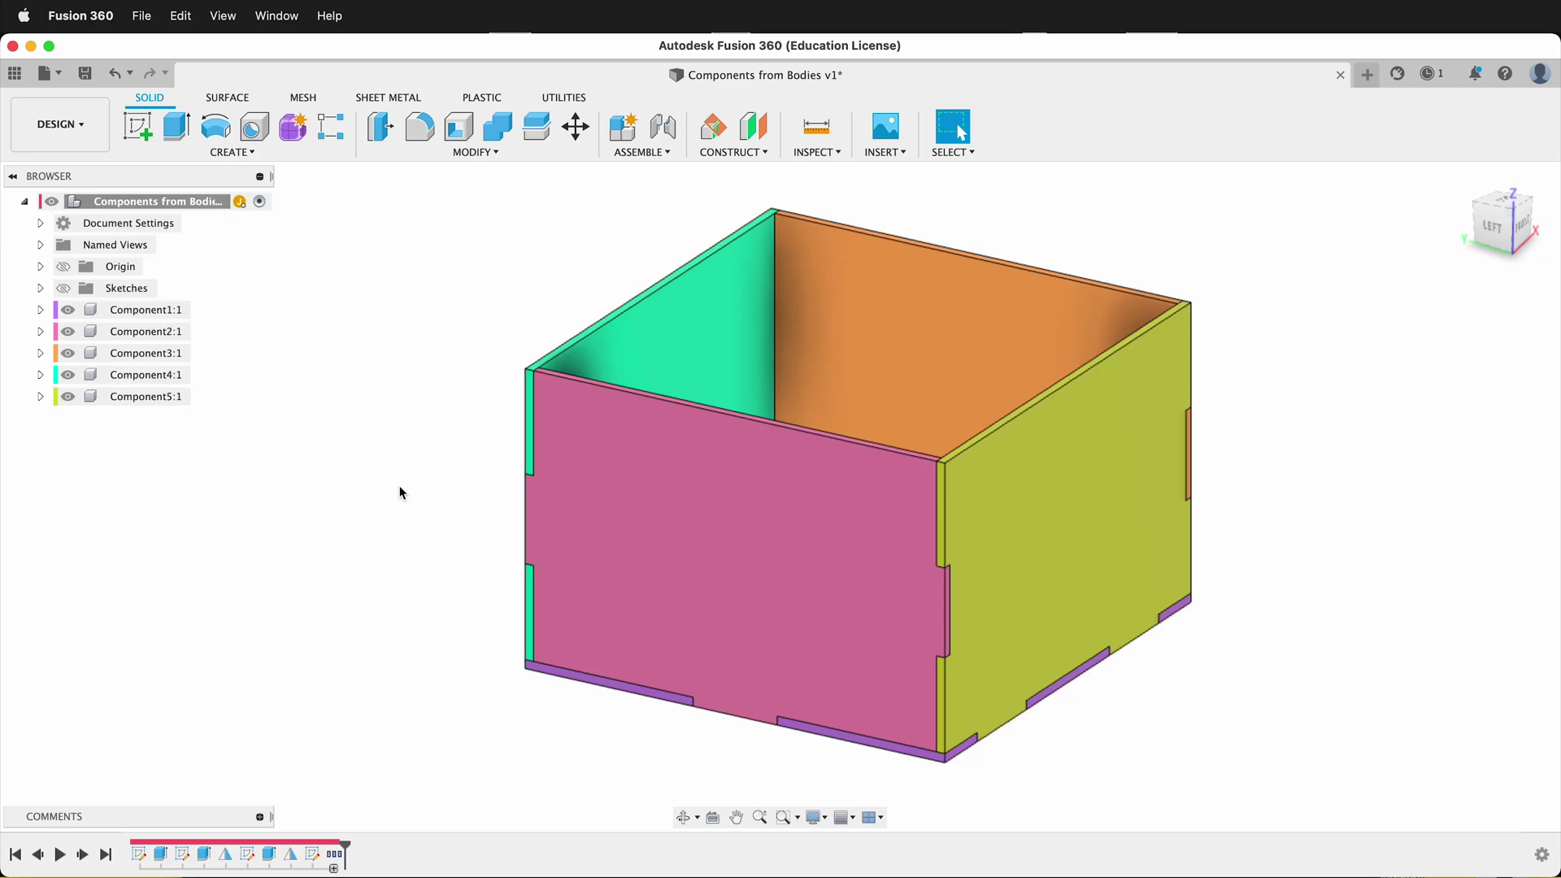
# - Orbit the box, then edit the first sketch in the timeline and finish it
pyautogui.keyDown('shift'); pyautogui.moveTo(329, 491); pyautogui.dragTo(512, 516, button='middle'); pyautogui.keyUp('shift')
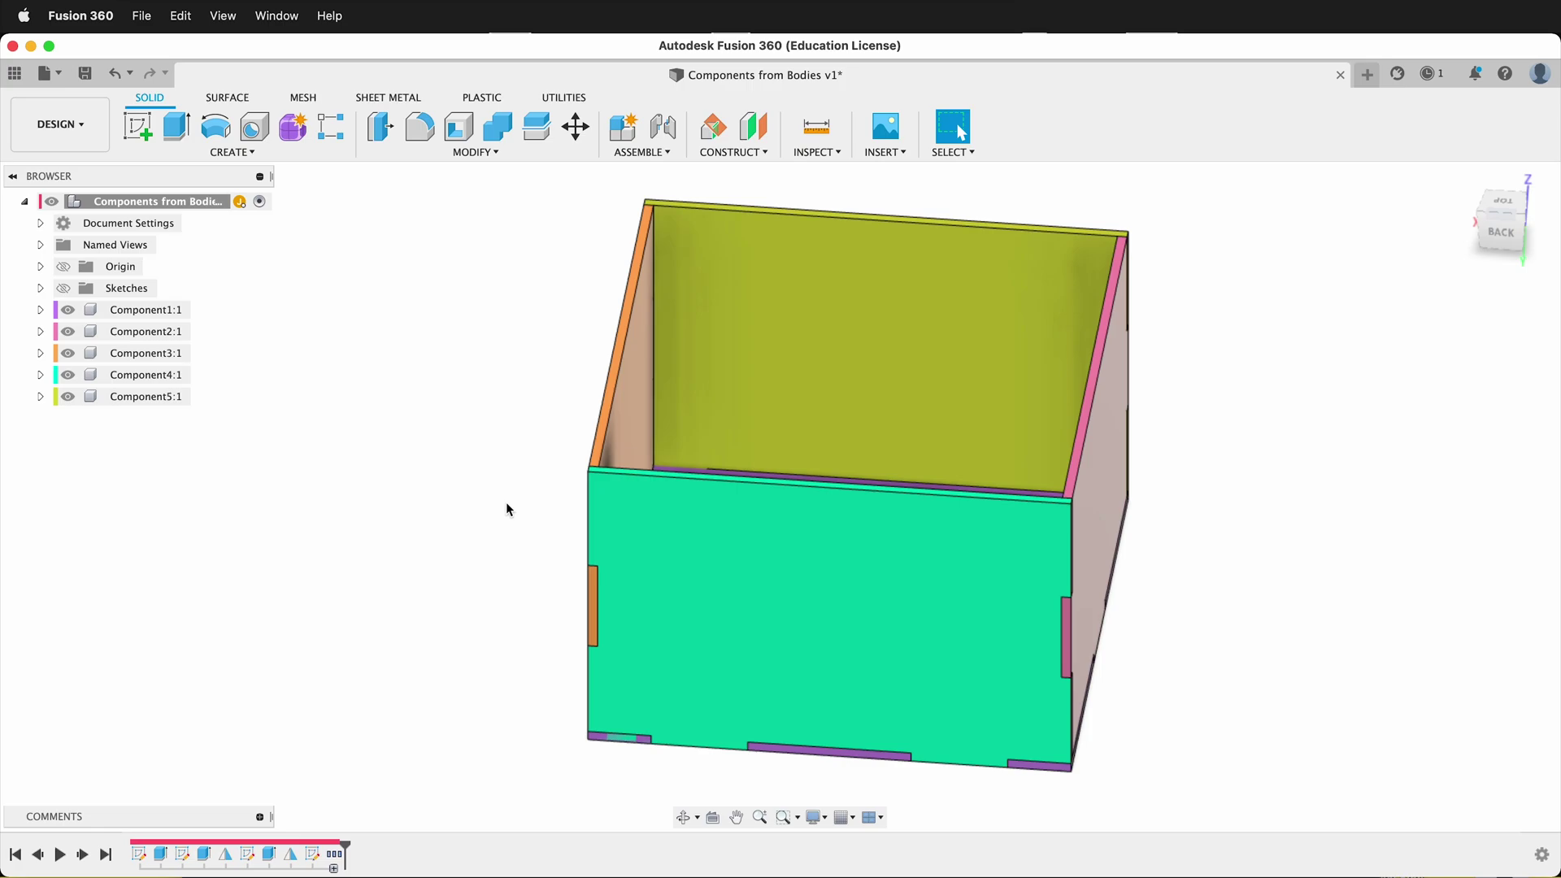
pyautogui.keyDown('shift'); pyautogui.moveTo(506, 503); pyautogui.dragTo(419, 474, button='middle'); pyautogui.keyUp('shift')
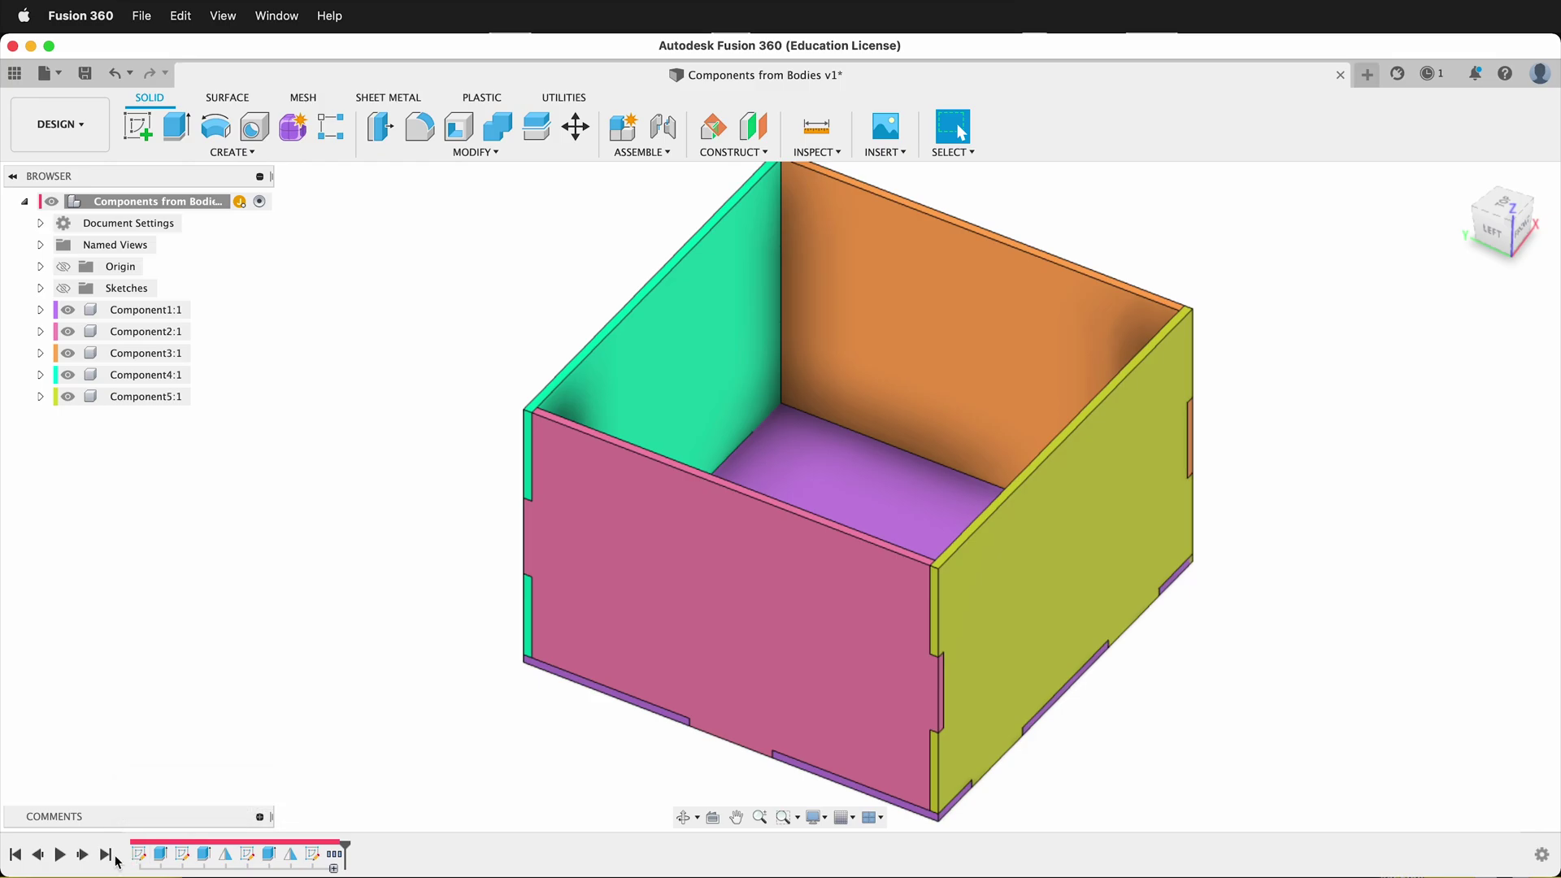
pyautogui.rightClick(141, 856)
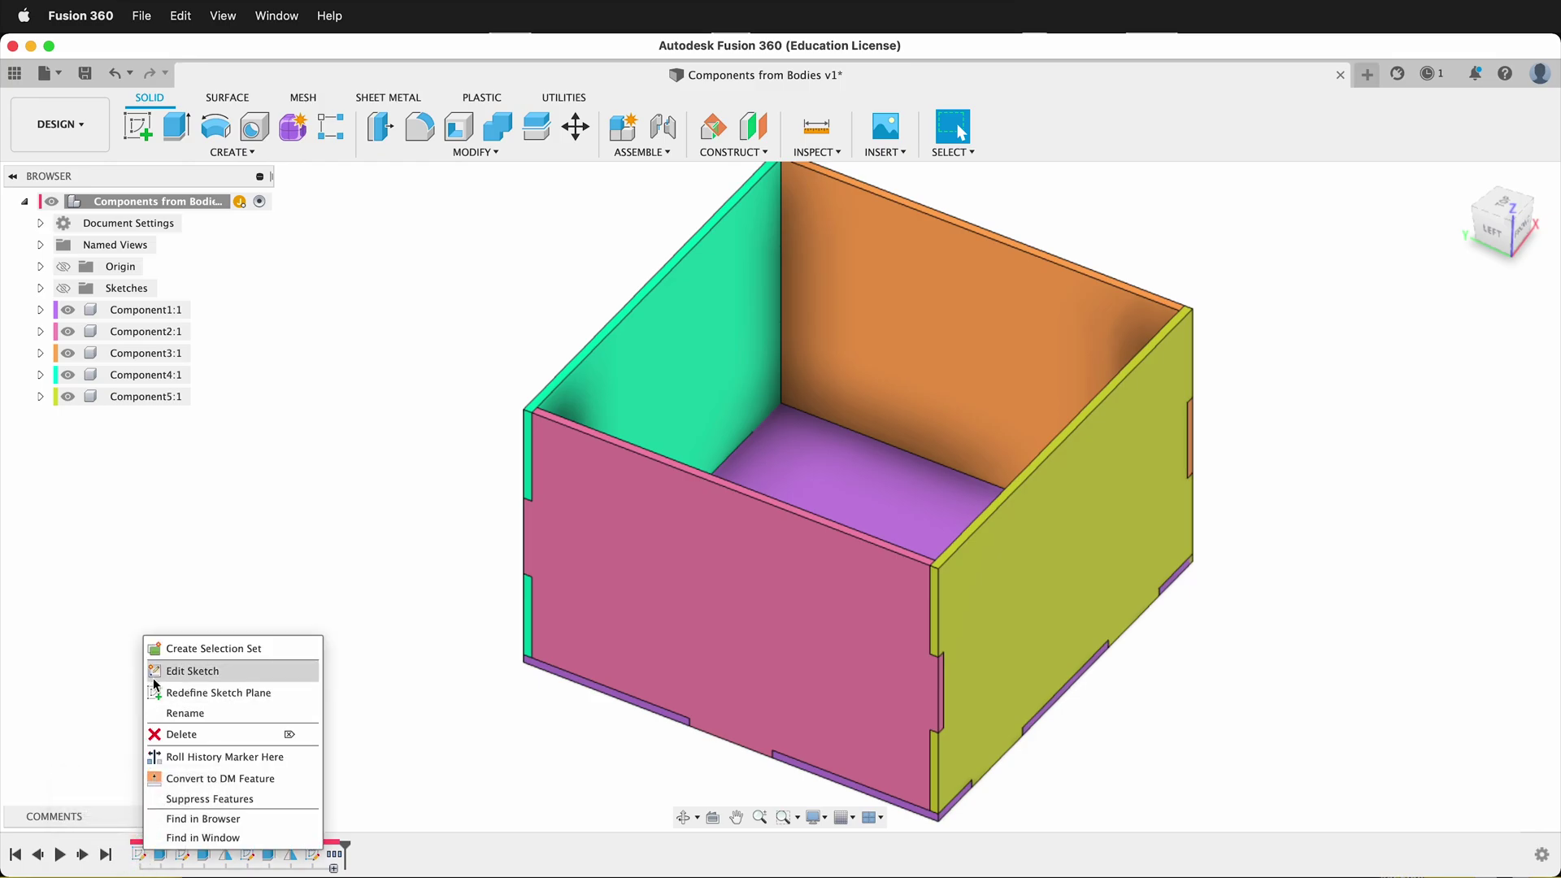
pyautogui.click(192, 670)
pyautogui.scroll(6, 651, 536)
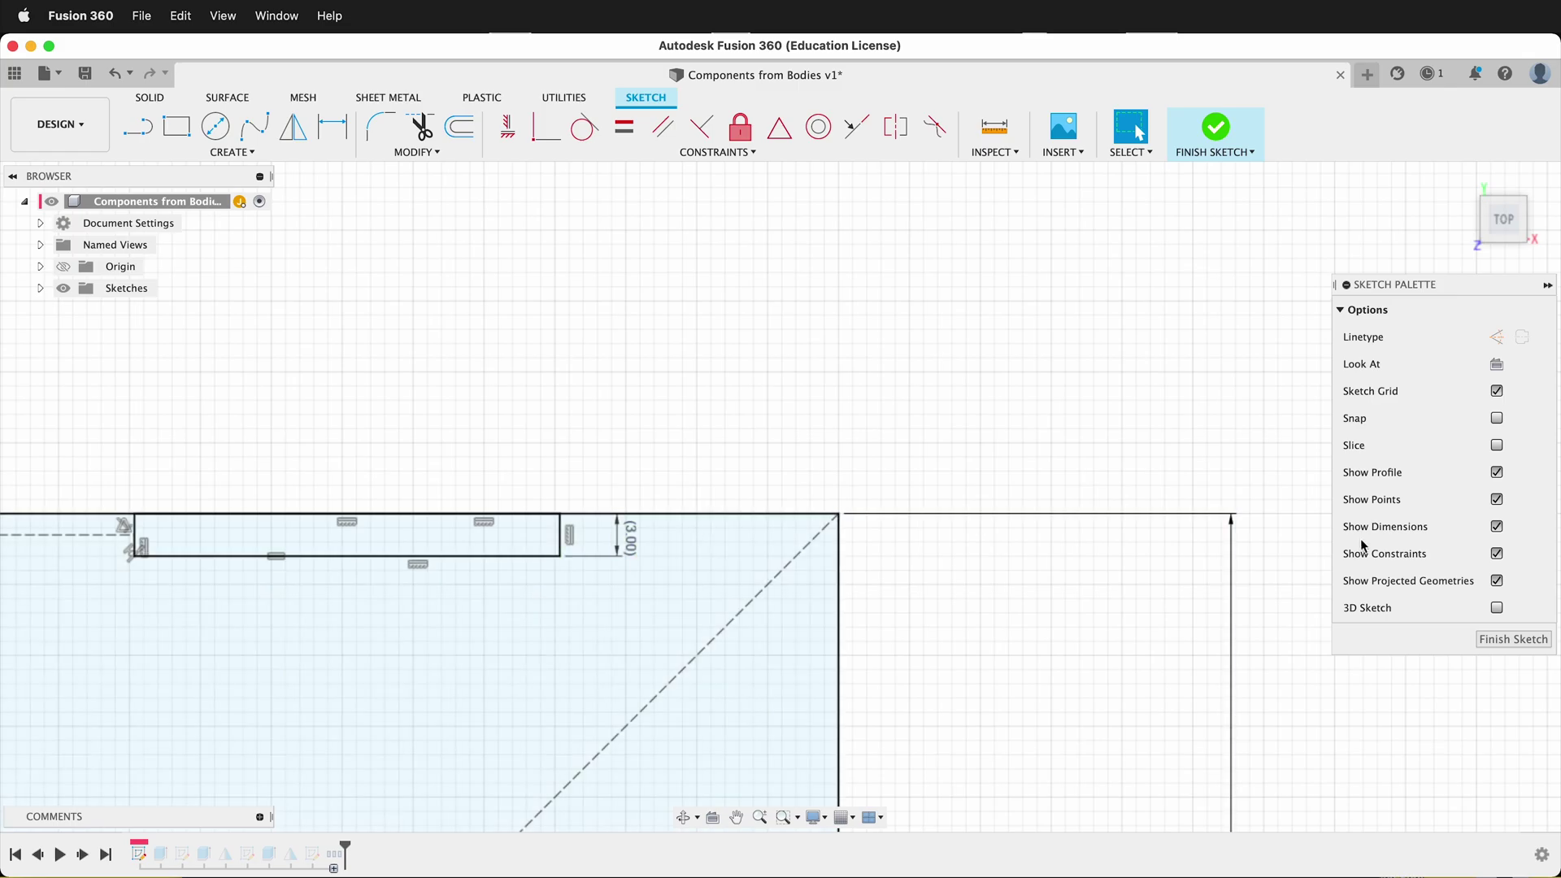
pyautogui.click(1514, 640)
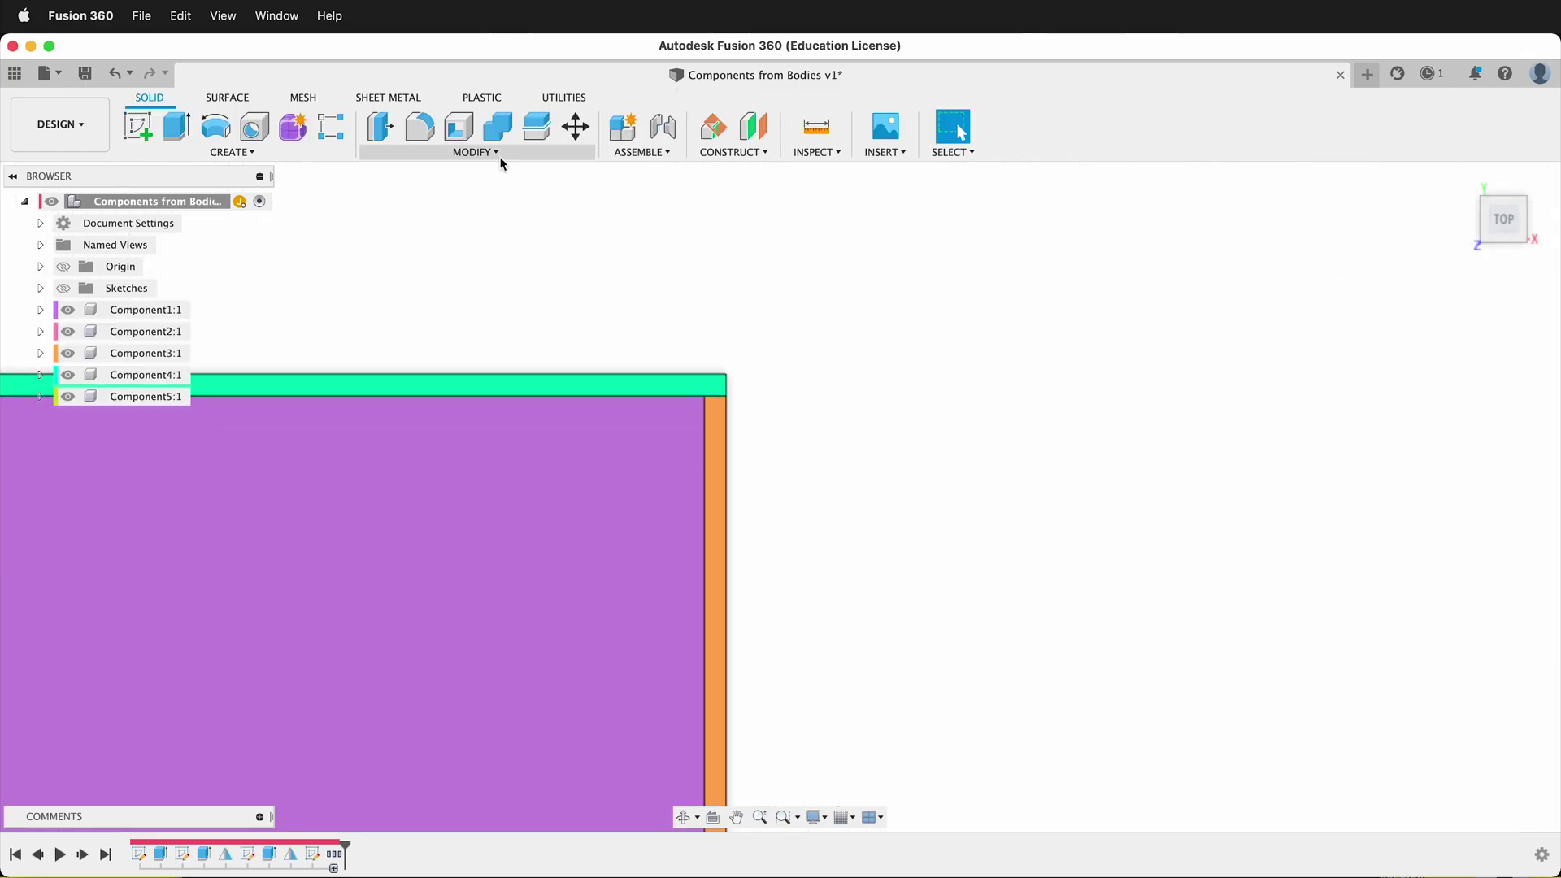
# - In Change Parameters, add a user parameter named ply with expression 3 mm
pyautogui.click(487, 153)
pyautogui.click(437, 556)
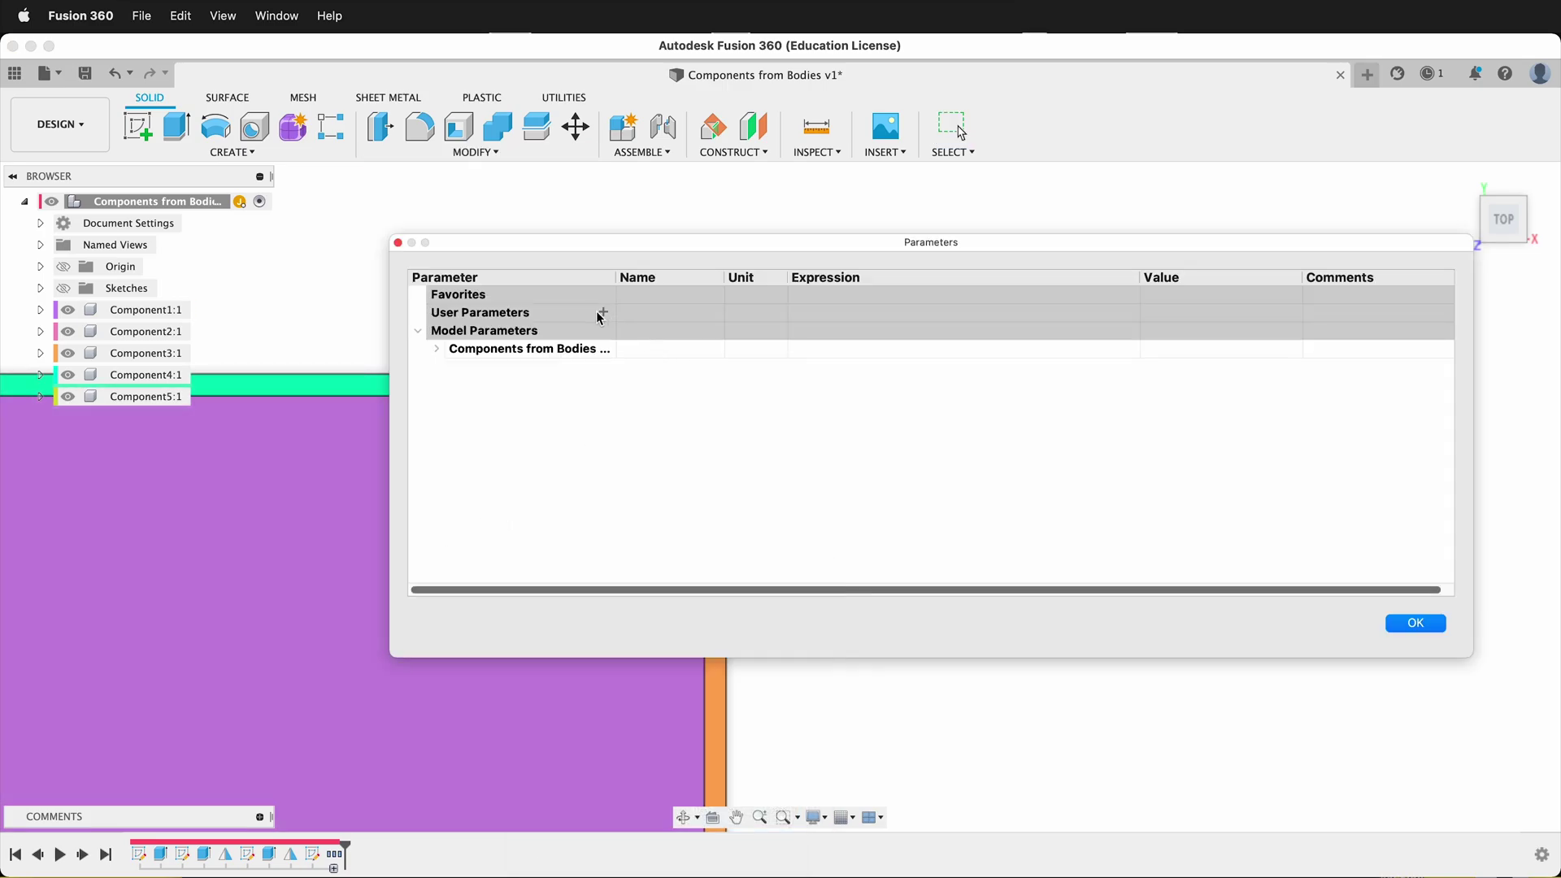
pyautogui.click(602, 312)
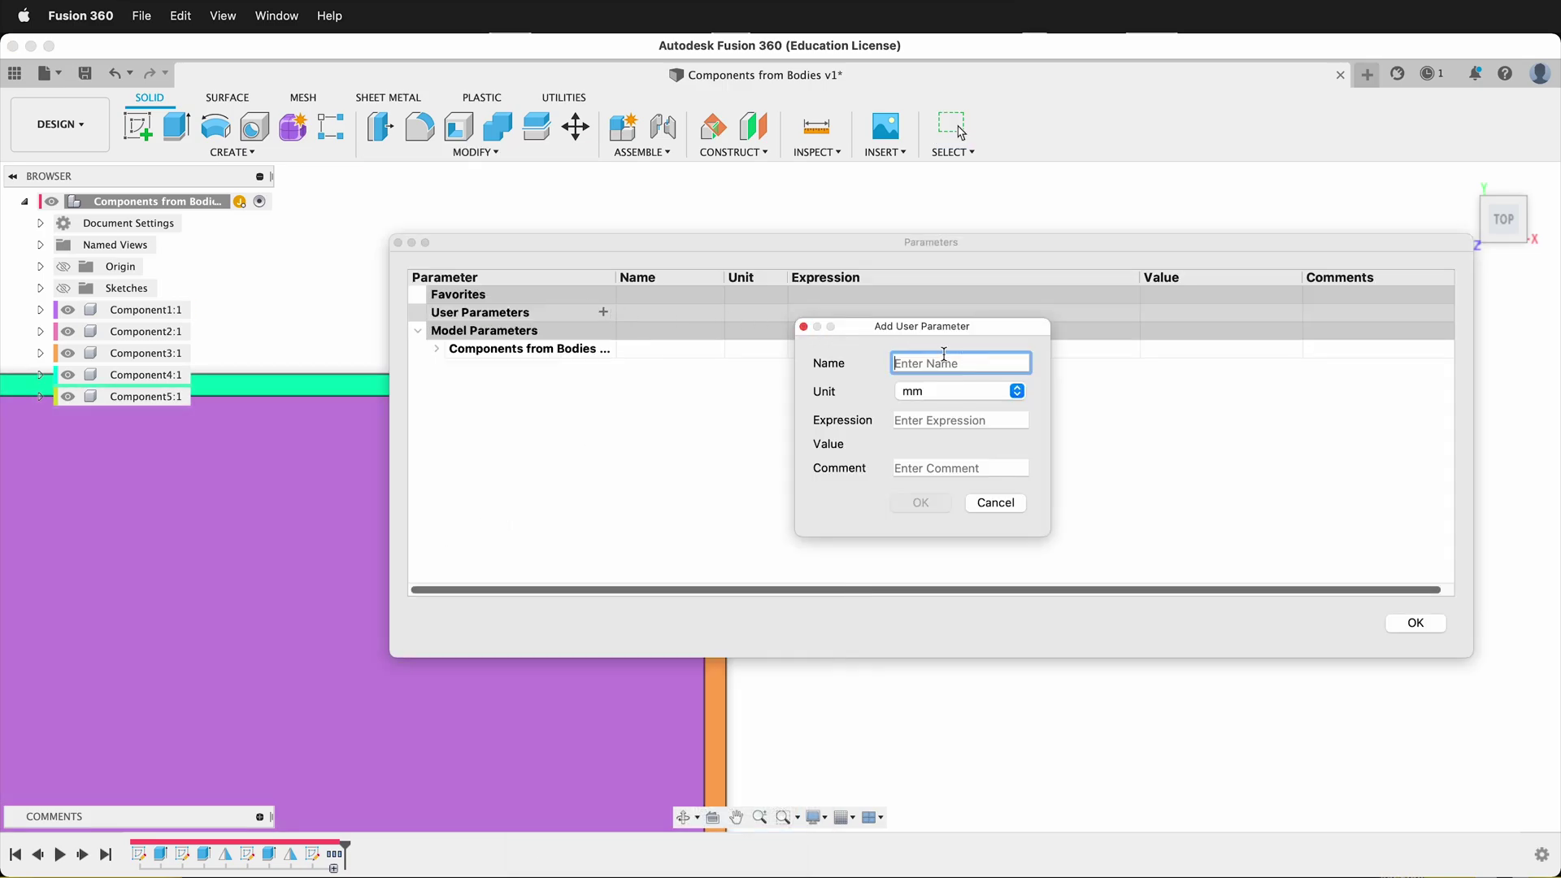
pyautogui.write('ply')
pyautogui.click(955, 422)
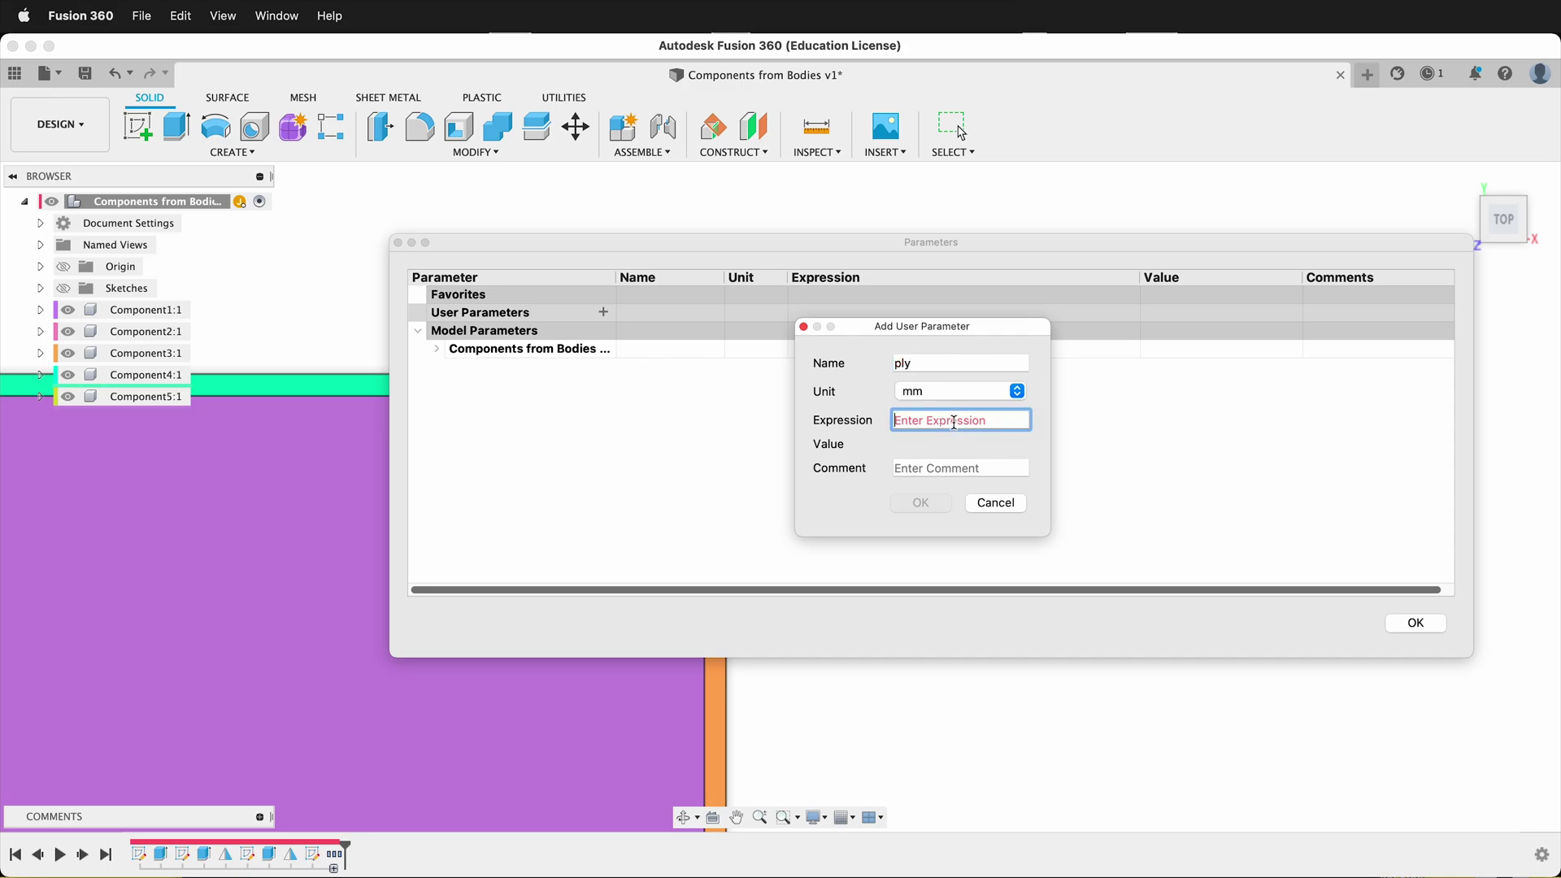
pyautogui.write('3')
pyautogui.click(920, 502)
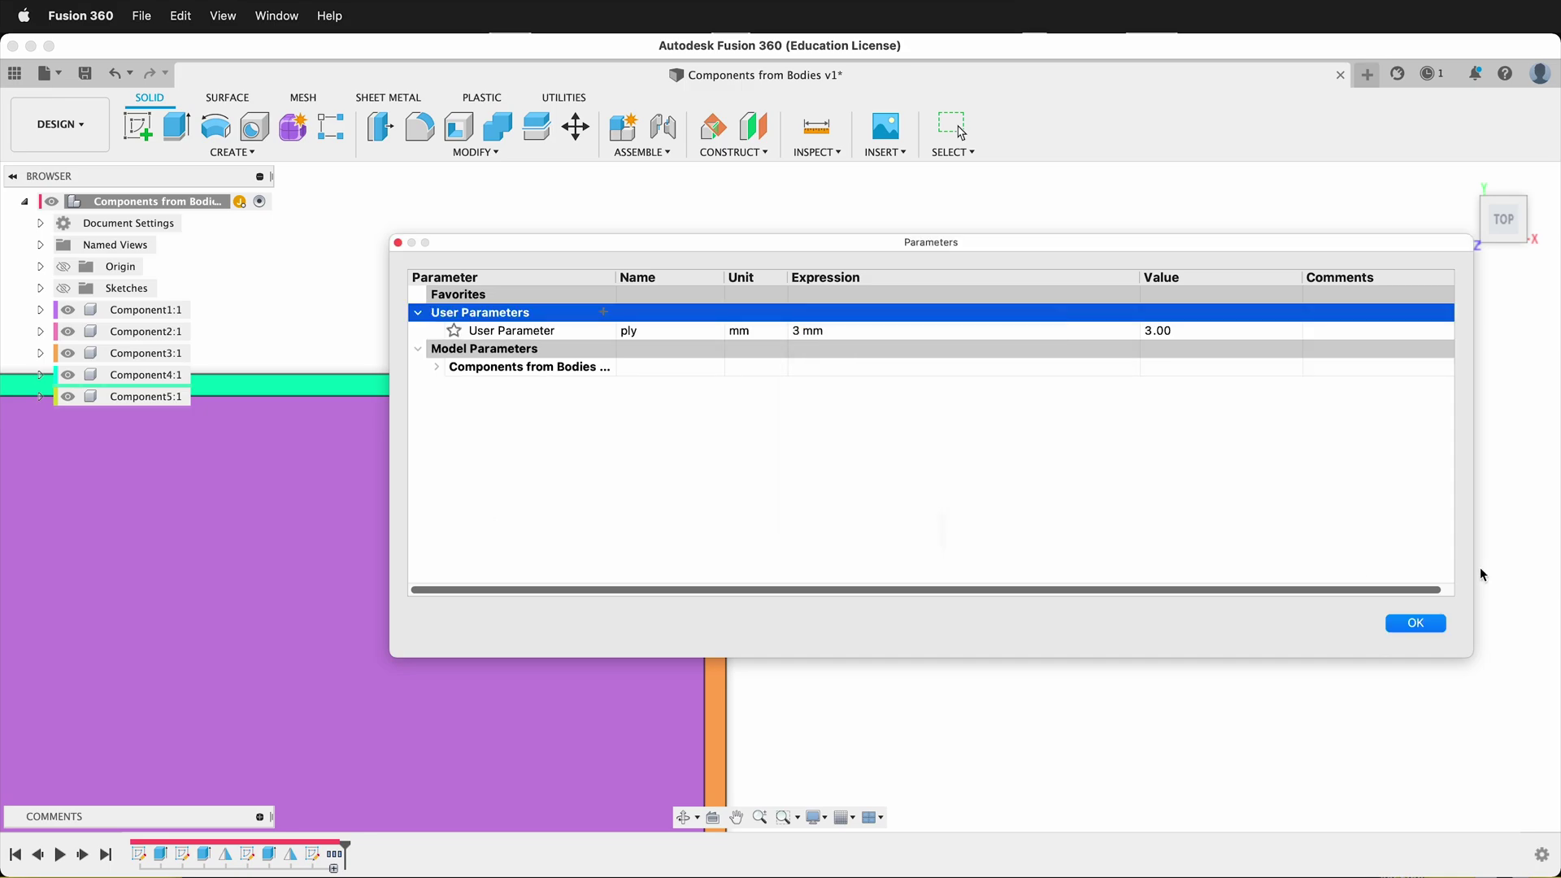
# - Expand Sketch1's parameters and set the d1 and d2 expressions to ply
pyautogui.click(436, 368)
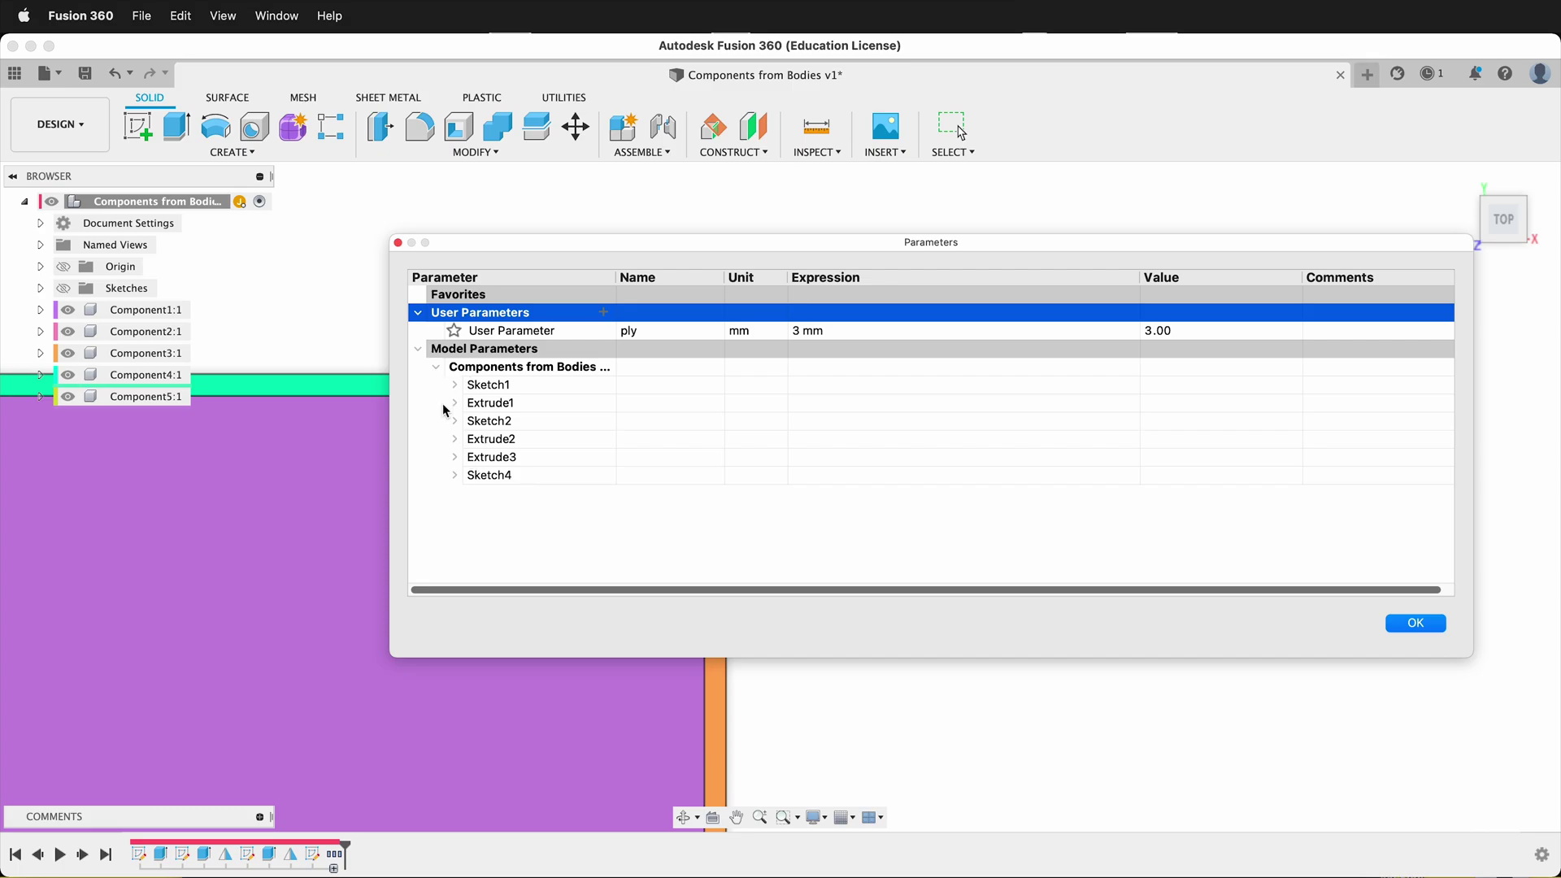
pyautogui.click(455, 384)
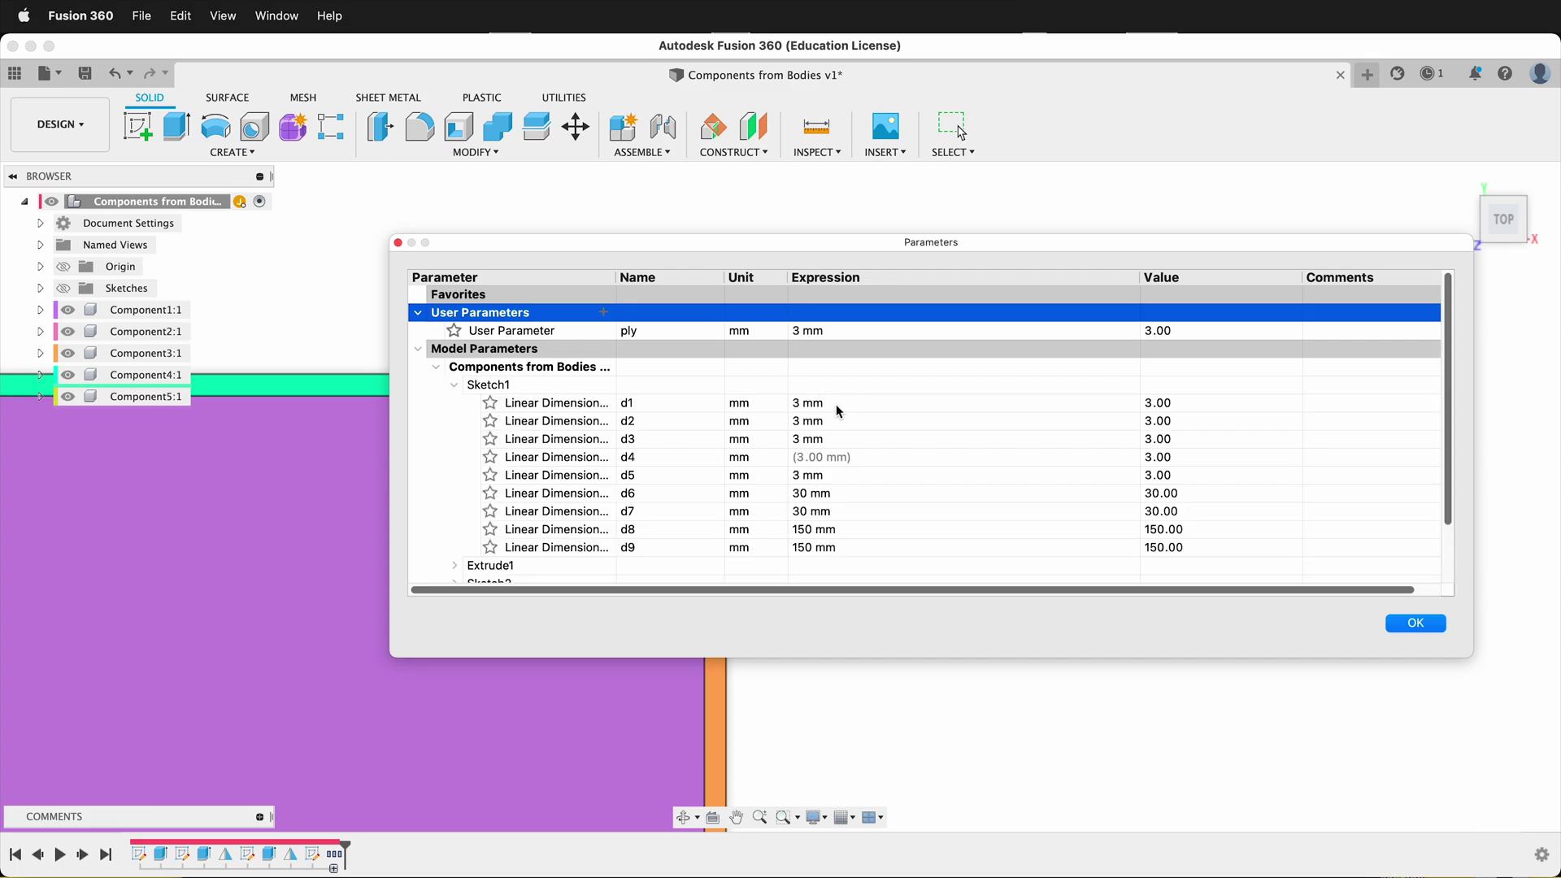
pyautogui.click(836, 403)
pyautogui.write('ply')
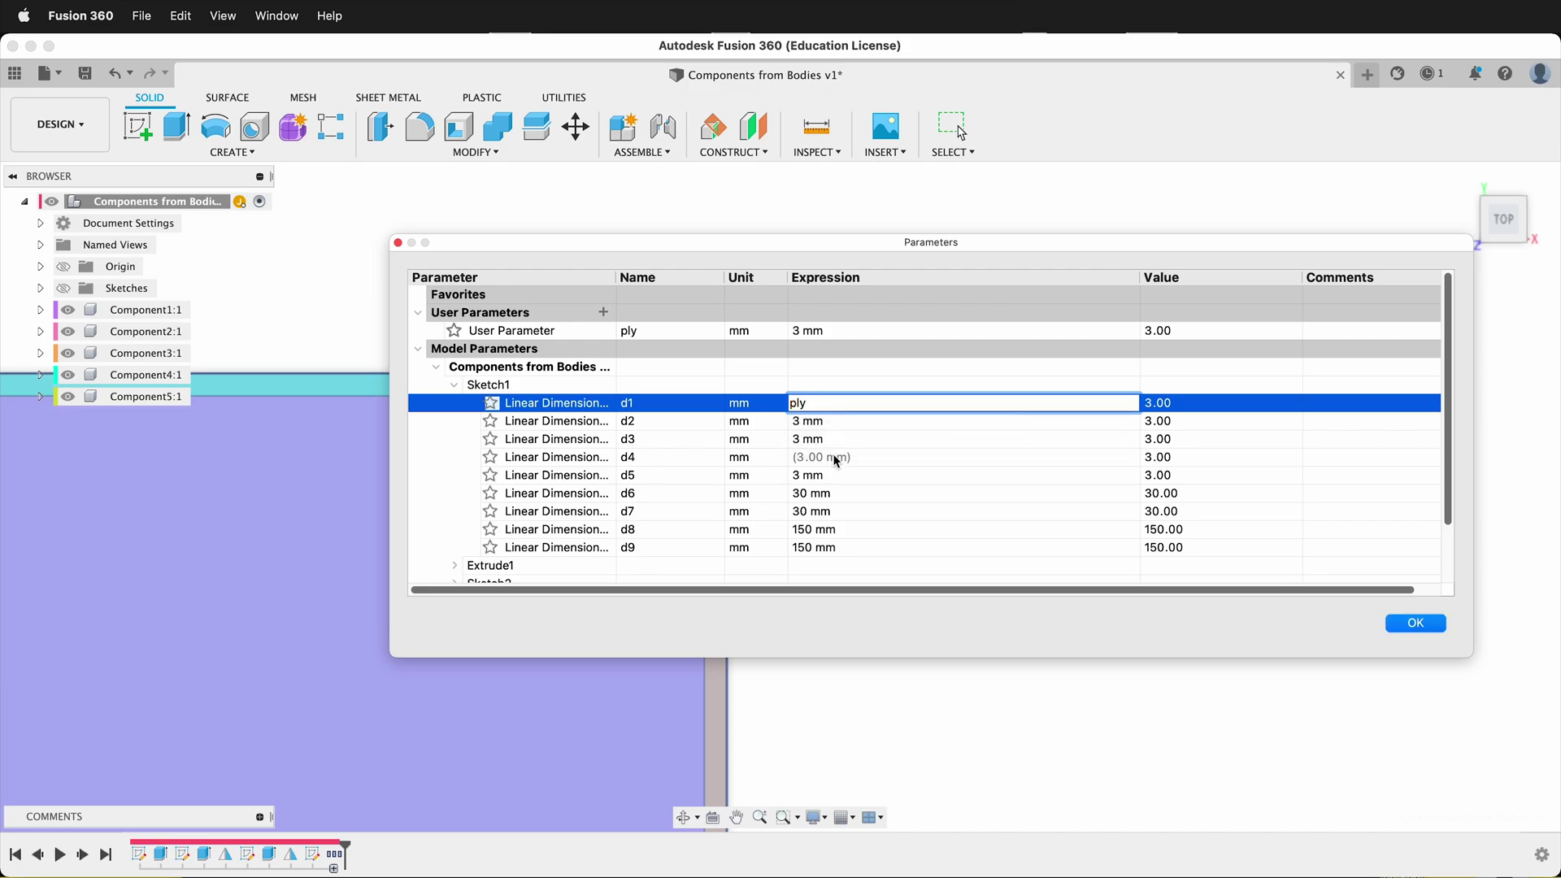
pyautogui.click(810, 420)
pyautogui.write('ply')
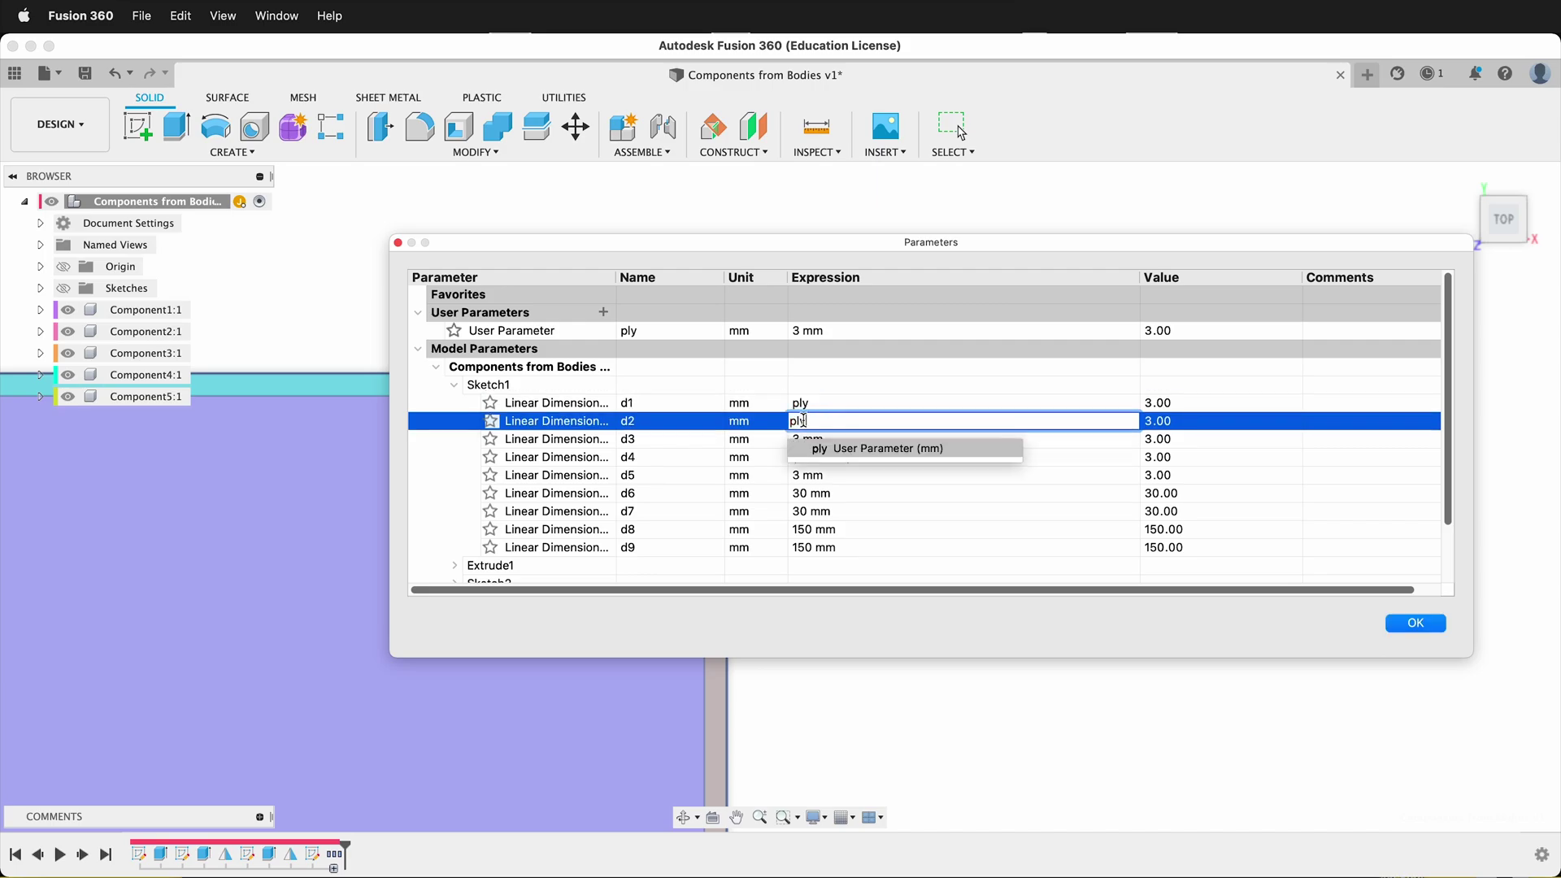
pyautogui.click(802, 478)
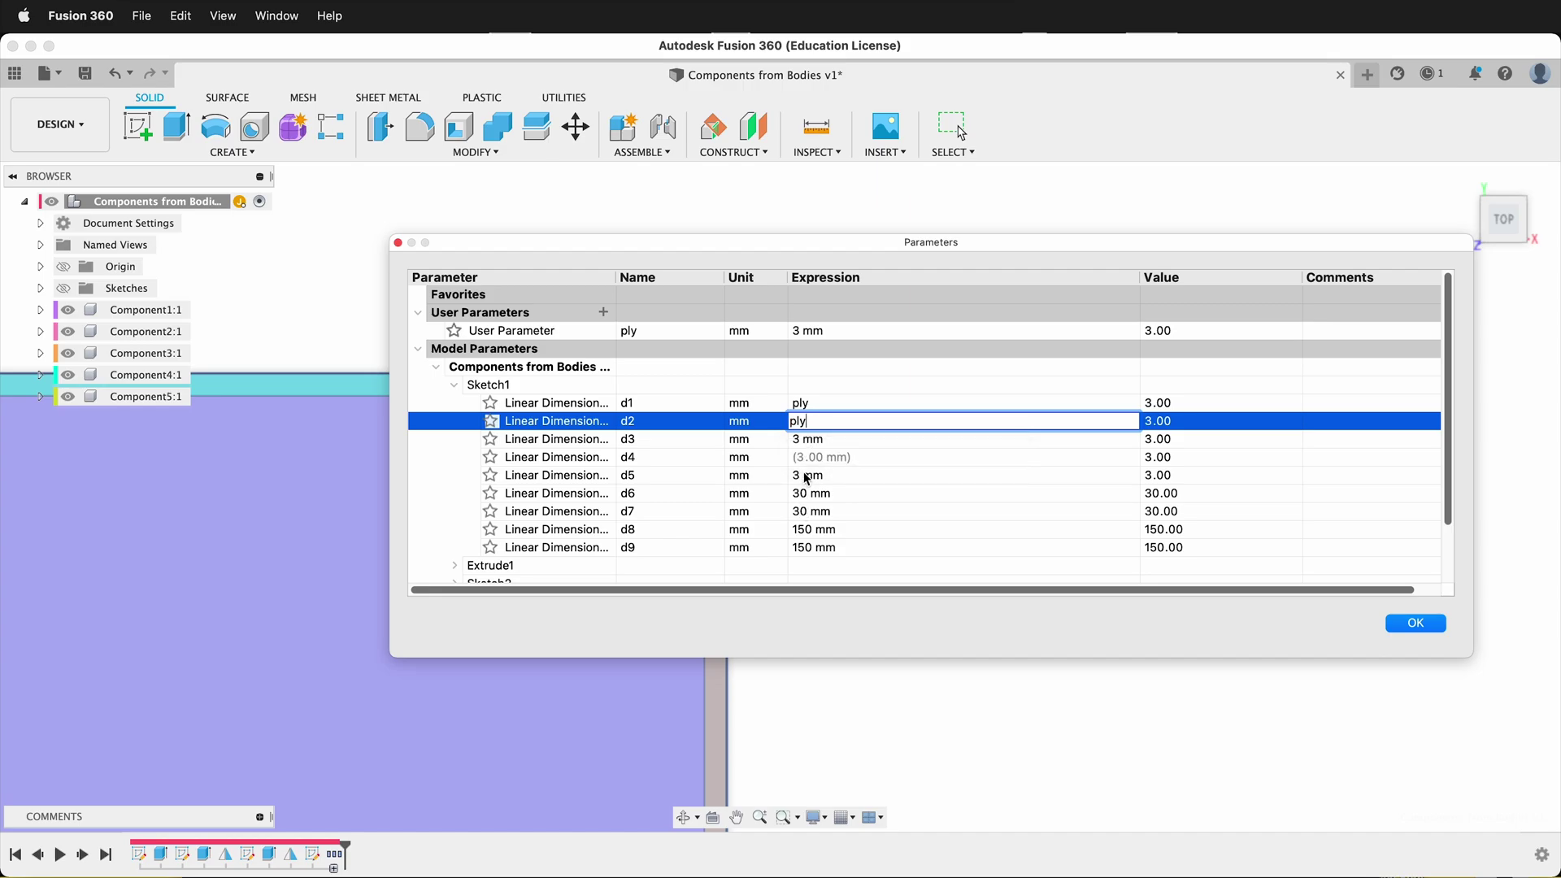
# - Replace the 3 mm expressions of d5 and d3 with ply
pyautogui.click(824, 475)
pyautogui.write('ply')
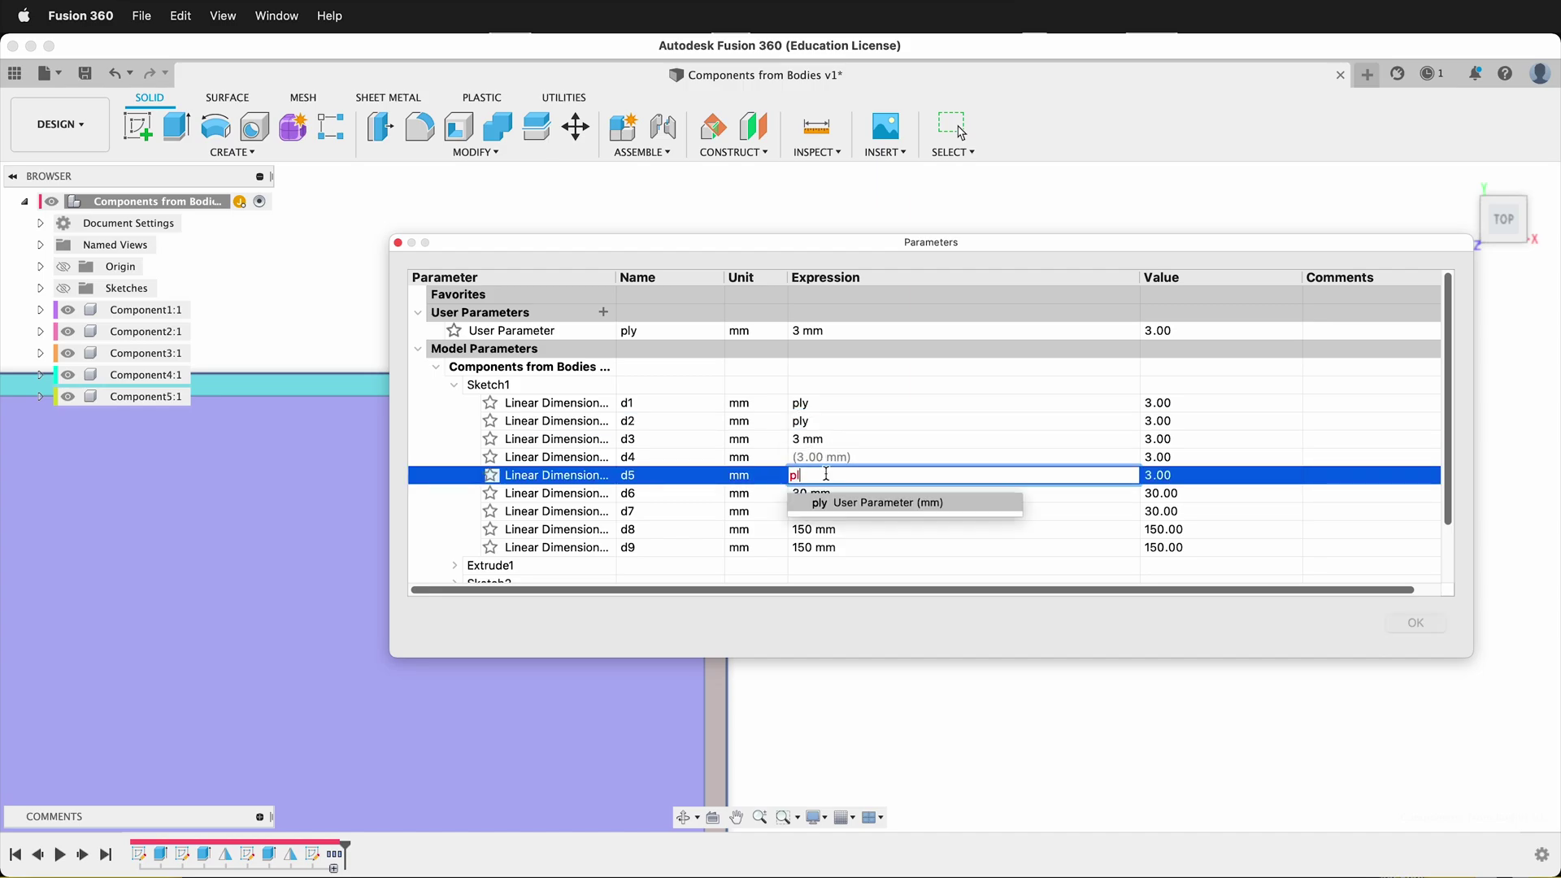
pyautogui.click(837, 437)
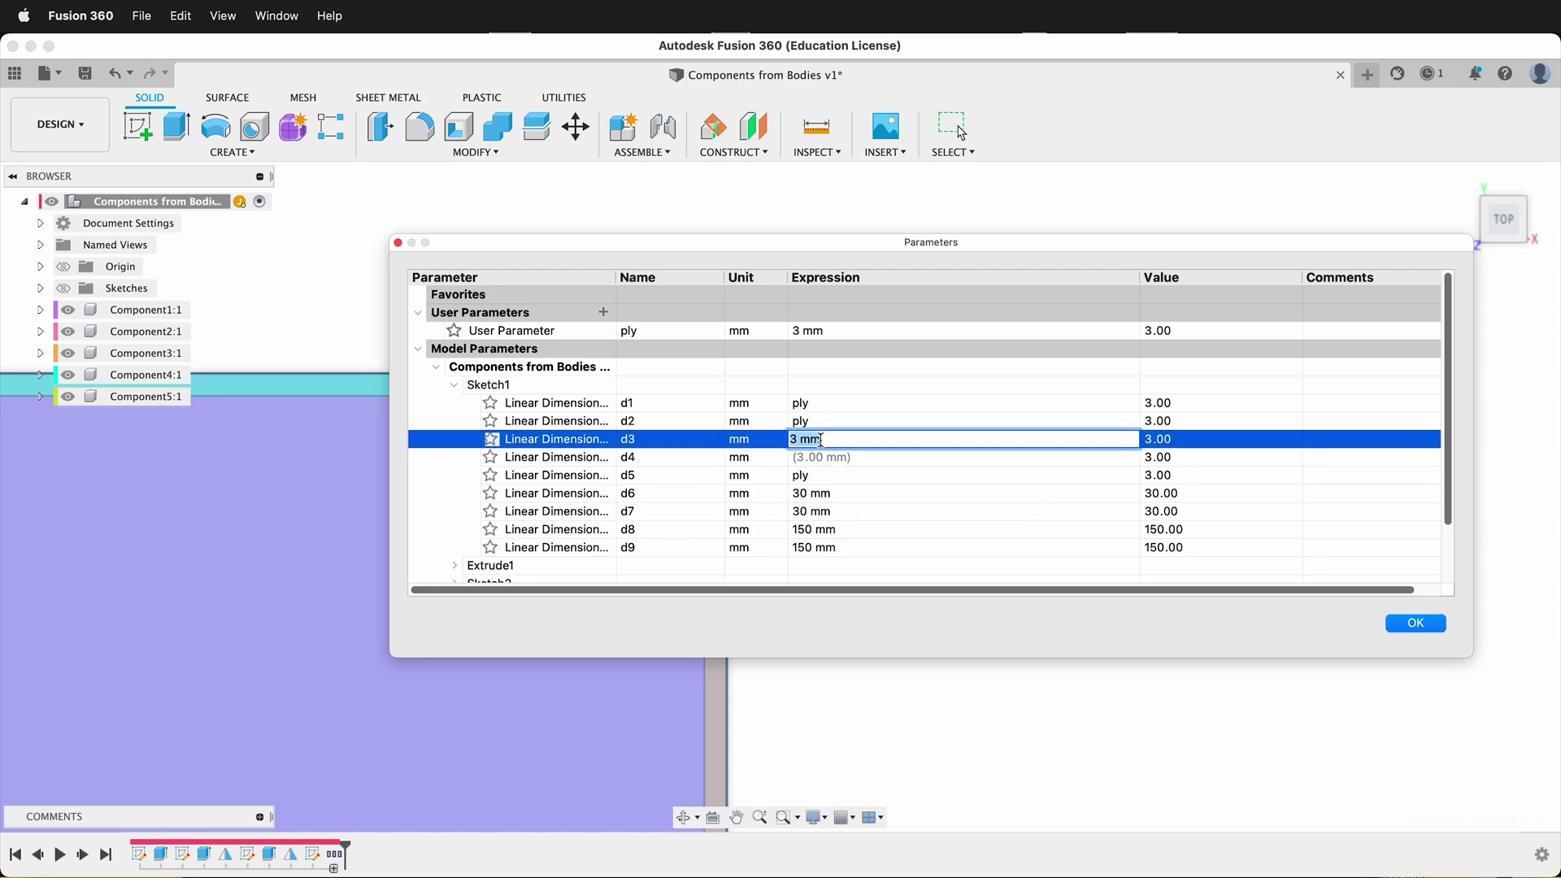
pyautogui.click(830, 438)
pyautogui.moveTo(830, 438); pyautogui.dragTo(736, 436)
pyautogui.write('ply')
pyautogui.scroll(-2, 606, 569)
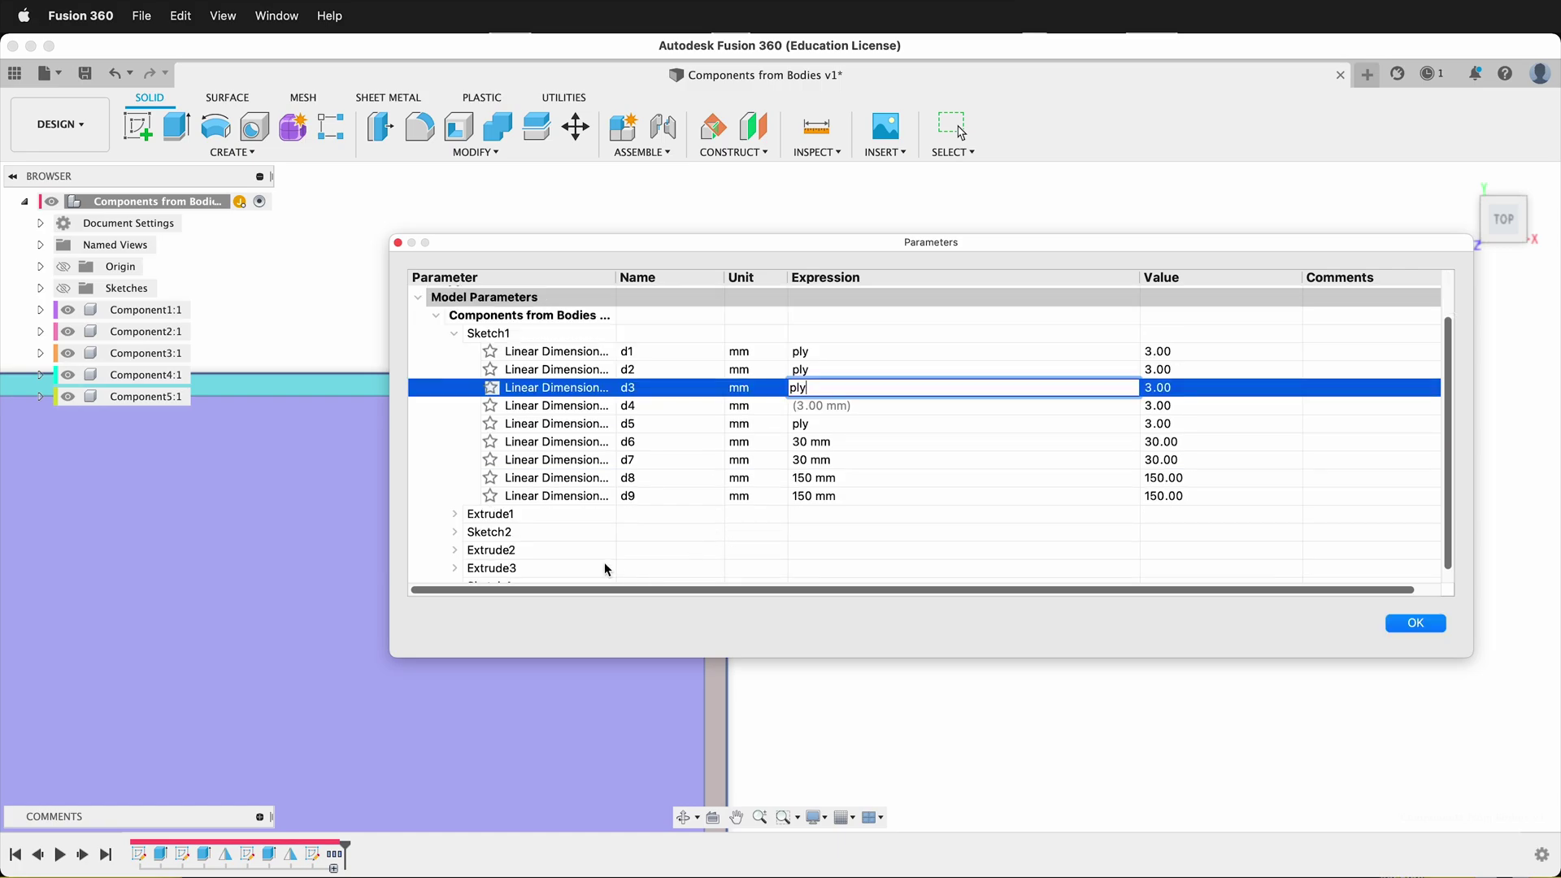
pyautogui.scroll(-1, 506, 519)
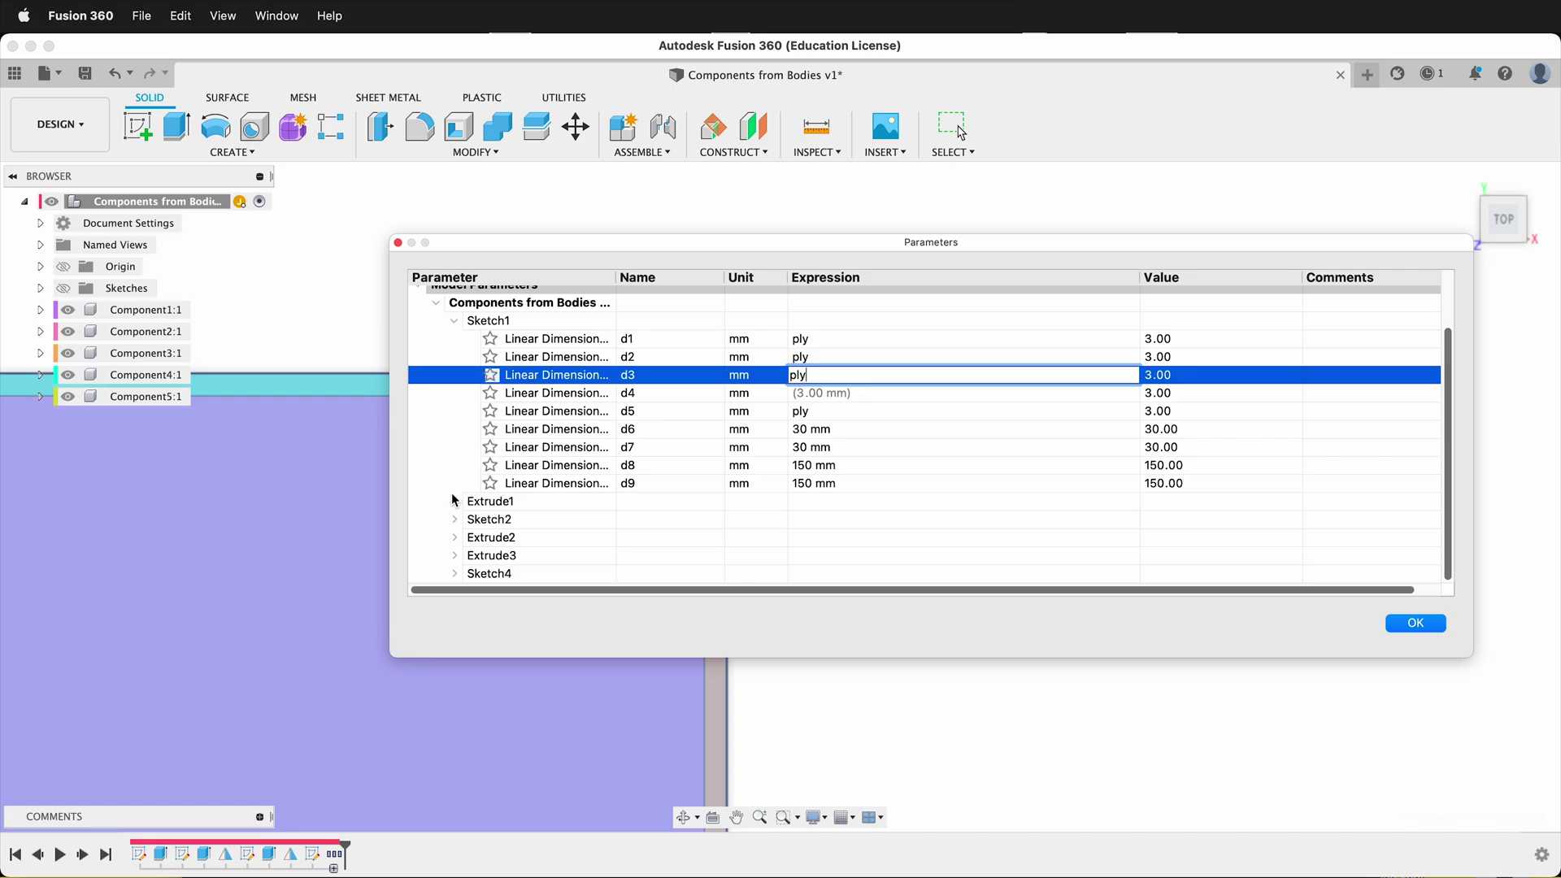
pyautogui.click(455, 501)
# - Set Extrude1's AlongDistance expression to ply
pyautogui.click(813, 520)
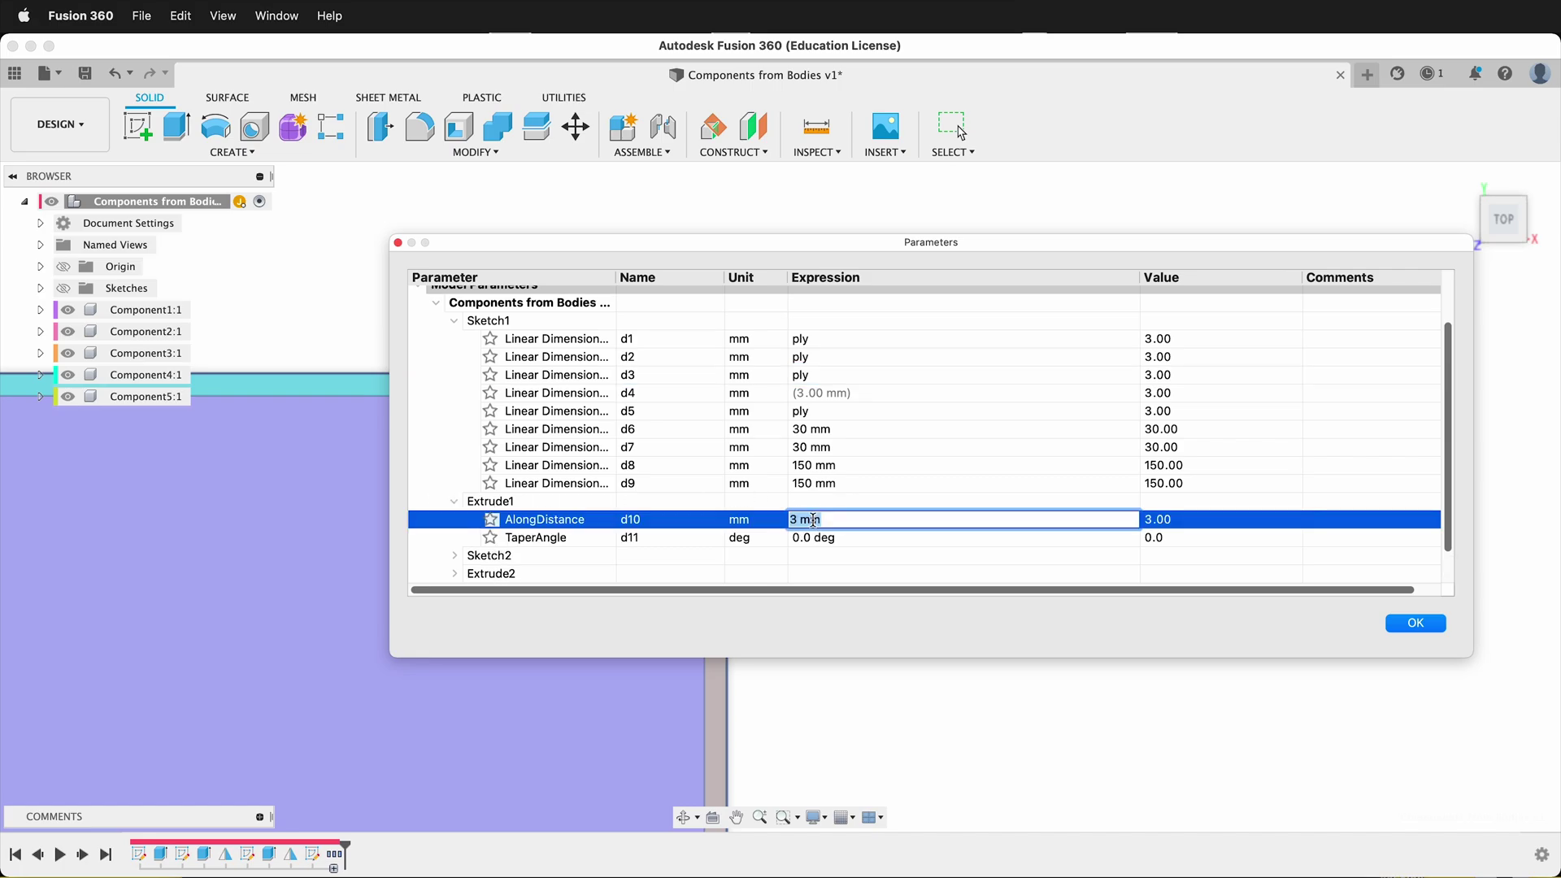
pyautogui.write('ply')
pyautogui.scroll(-2, 821, 504)
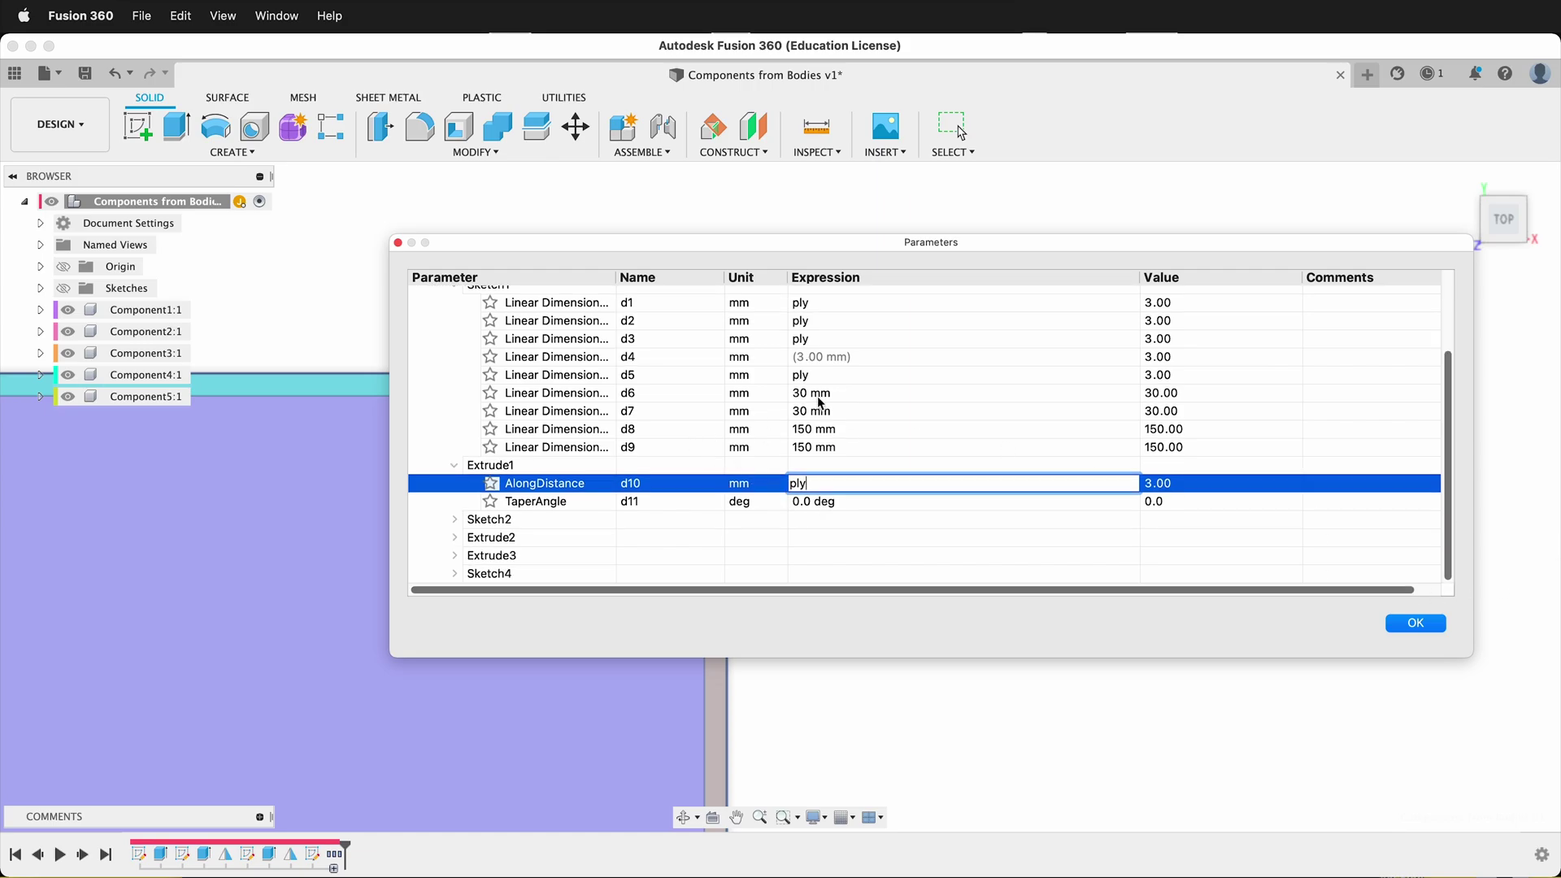
pyautogui.click(454, 519)
pyautogui.scroll(-3, 650, 480)
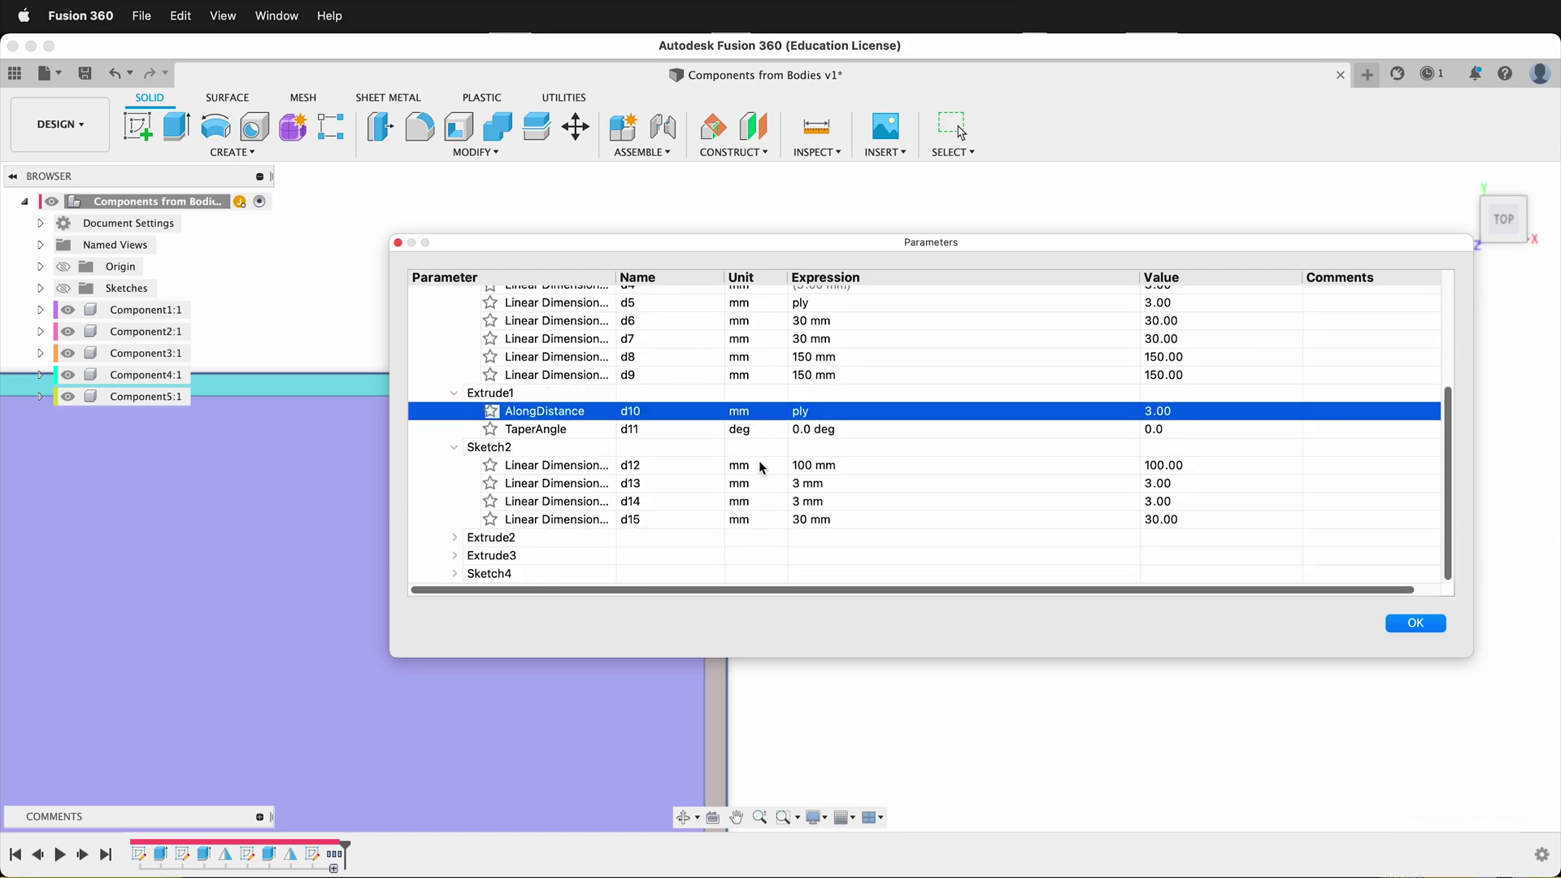
# - Set Sketch2's d13 expression to ply and apply the parameter changes
pyautogui.click(803, 481)
pyautogui.write('ply')
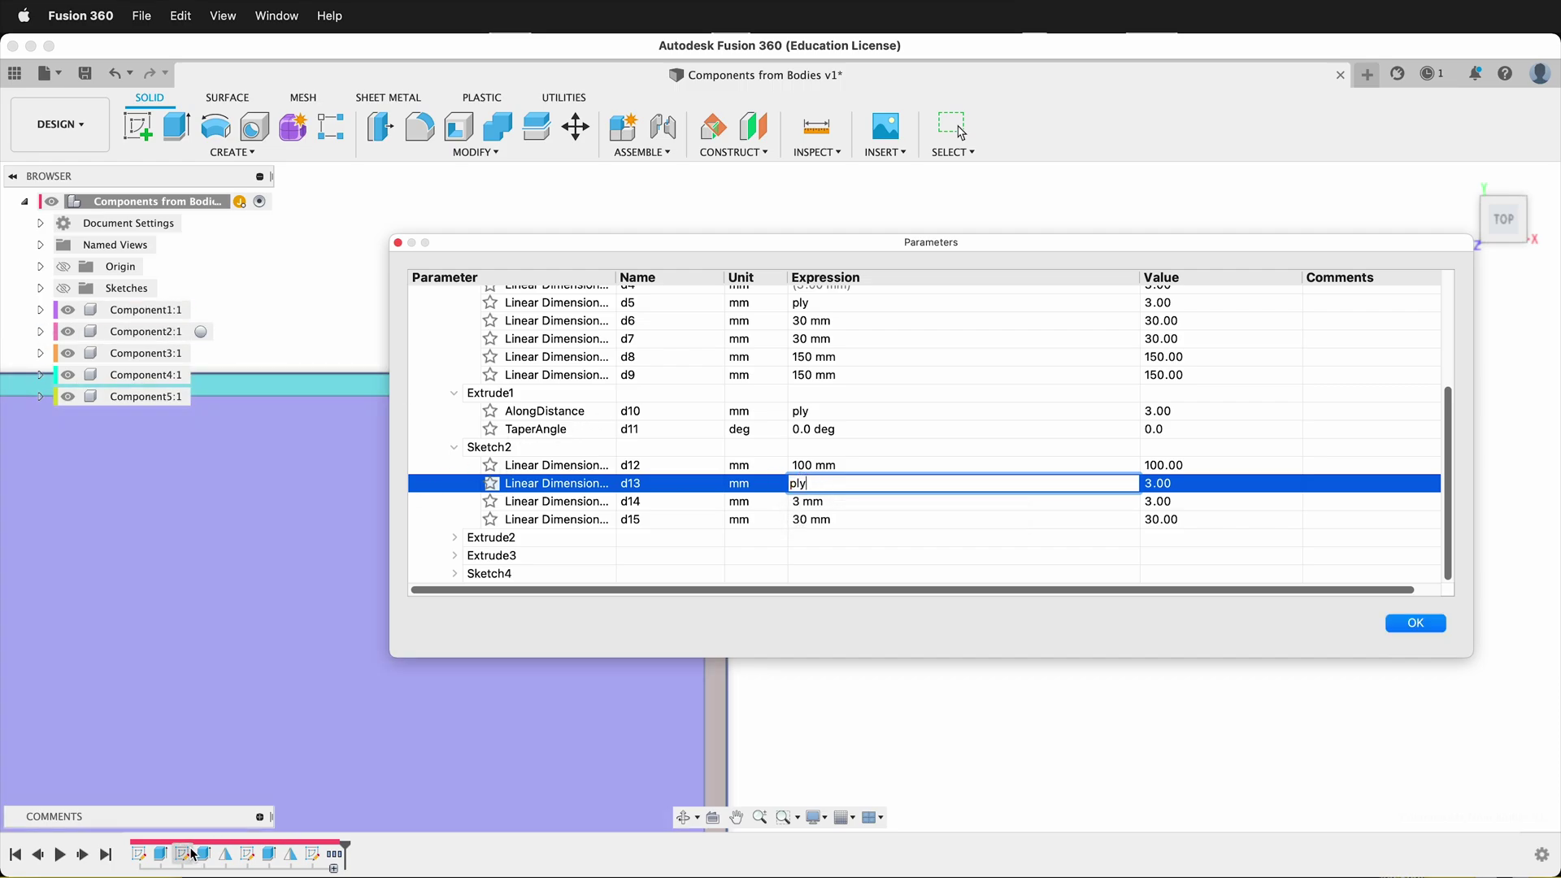
pyautogui.press('Return')
pyautogui.click(1421, 627)
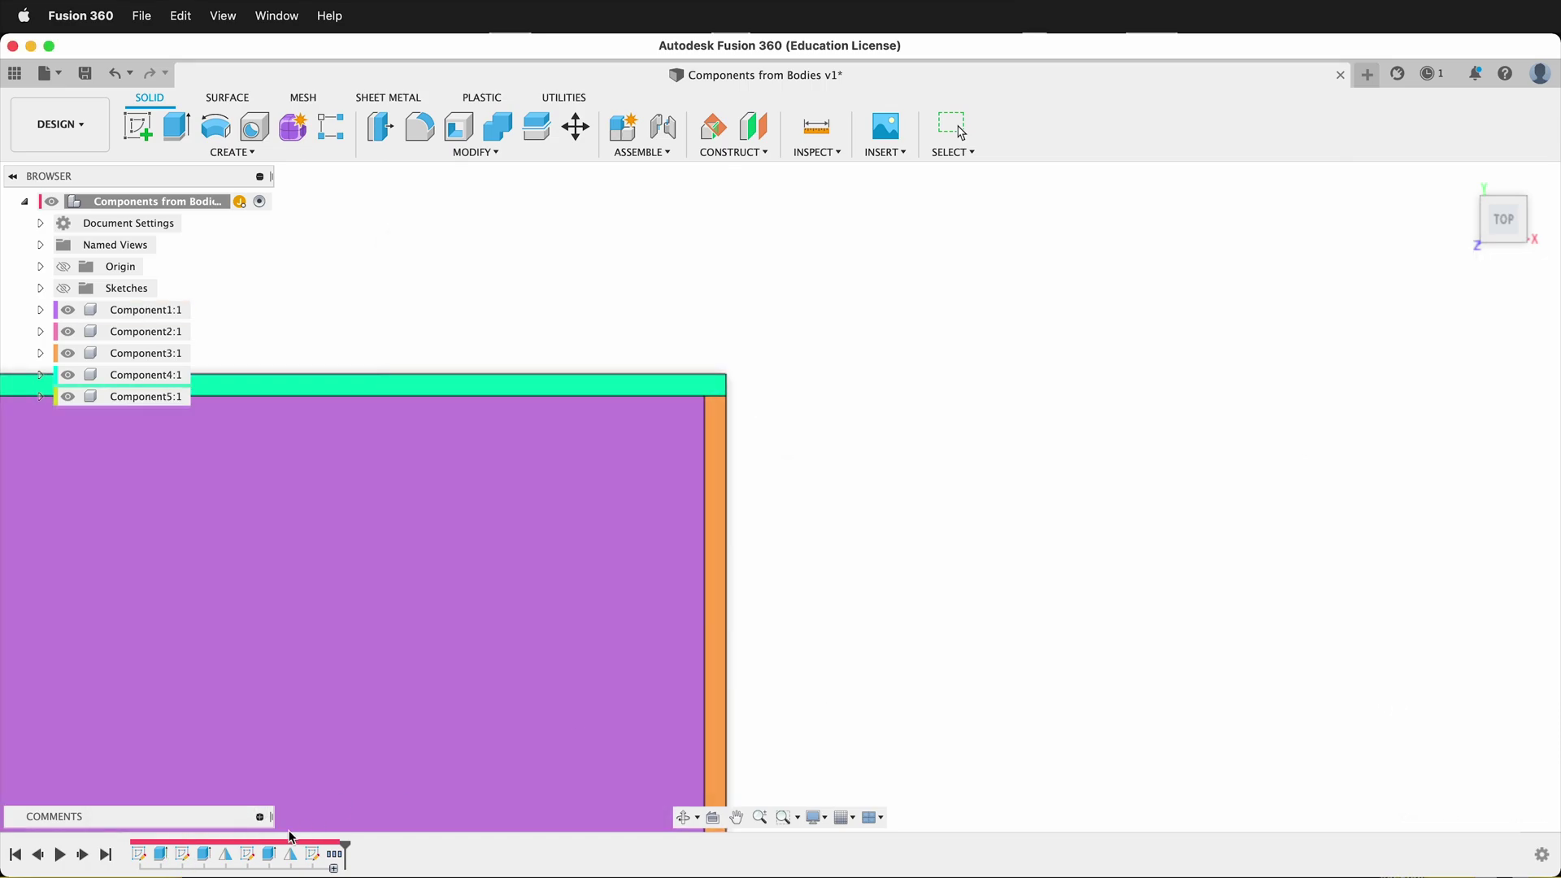
pyautogui.rightClick(253, 853)
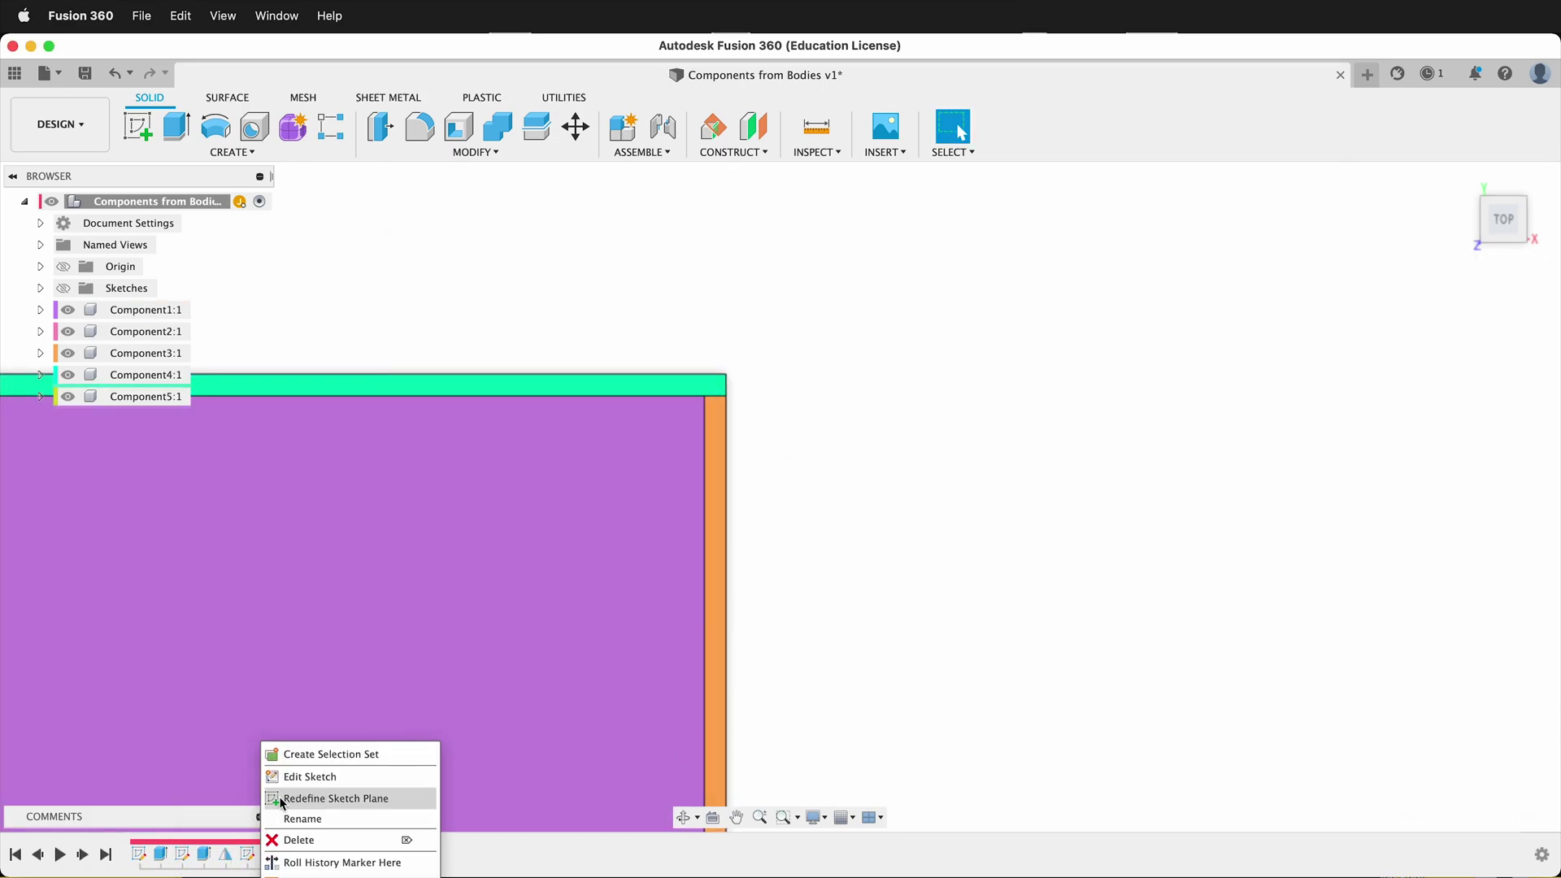
pyautogui.rightClick(182, 853)
# - Edit the side-panel sketch and set the left slot's 3.00 width dimension to ply
pyautogui.click(229, 668)
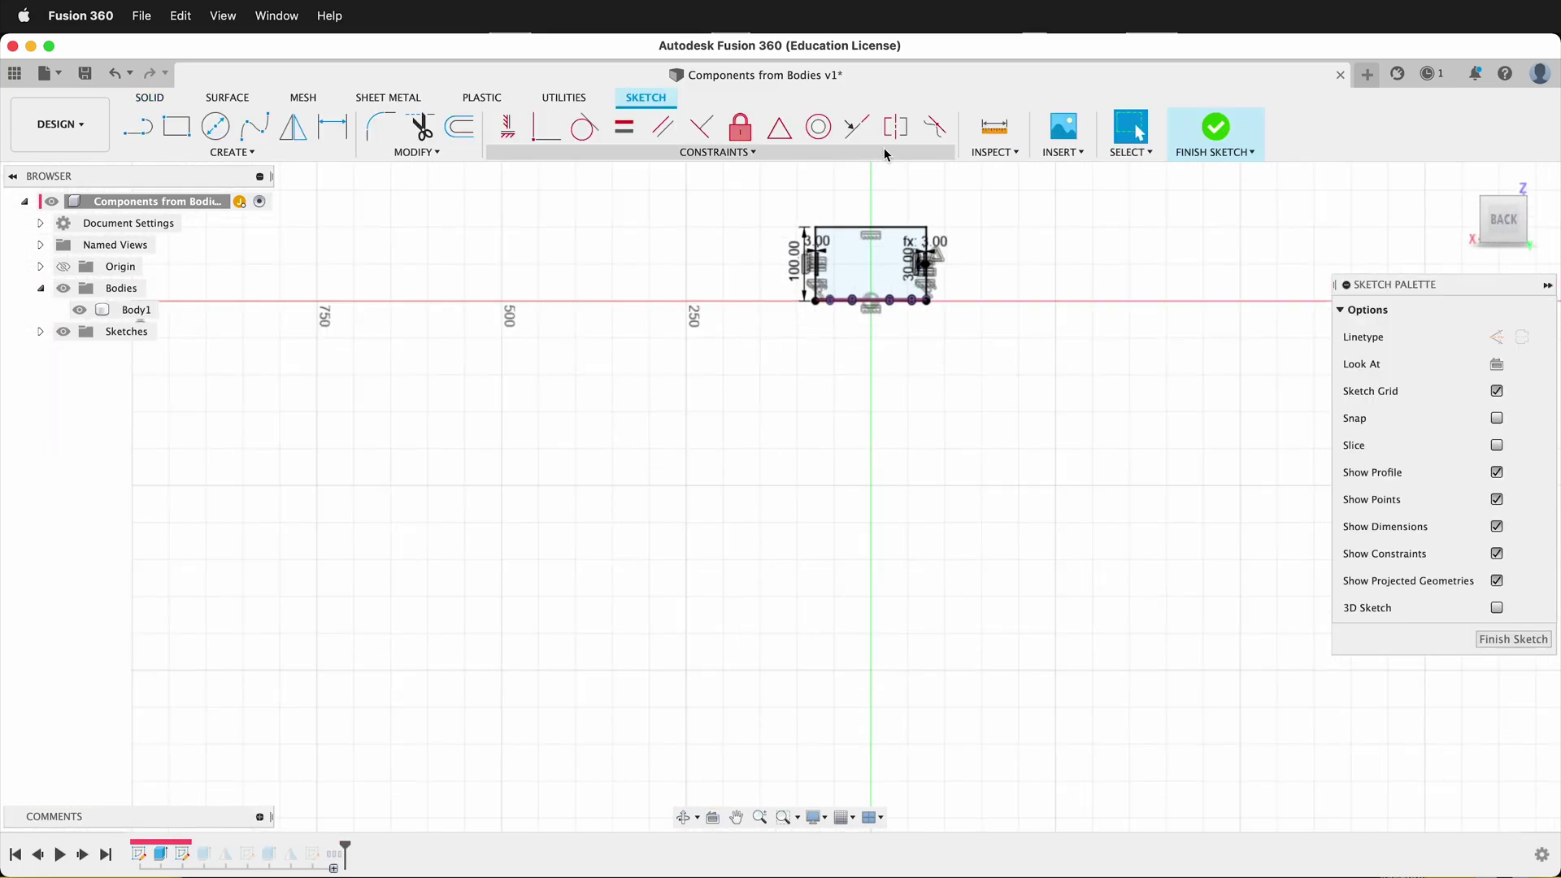
pyautogui.scroll(5, 1107, 359)
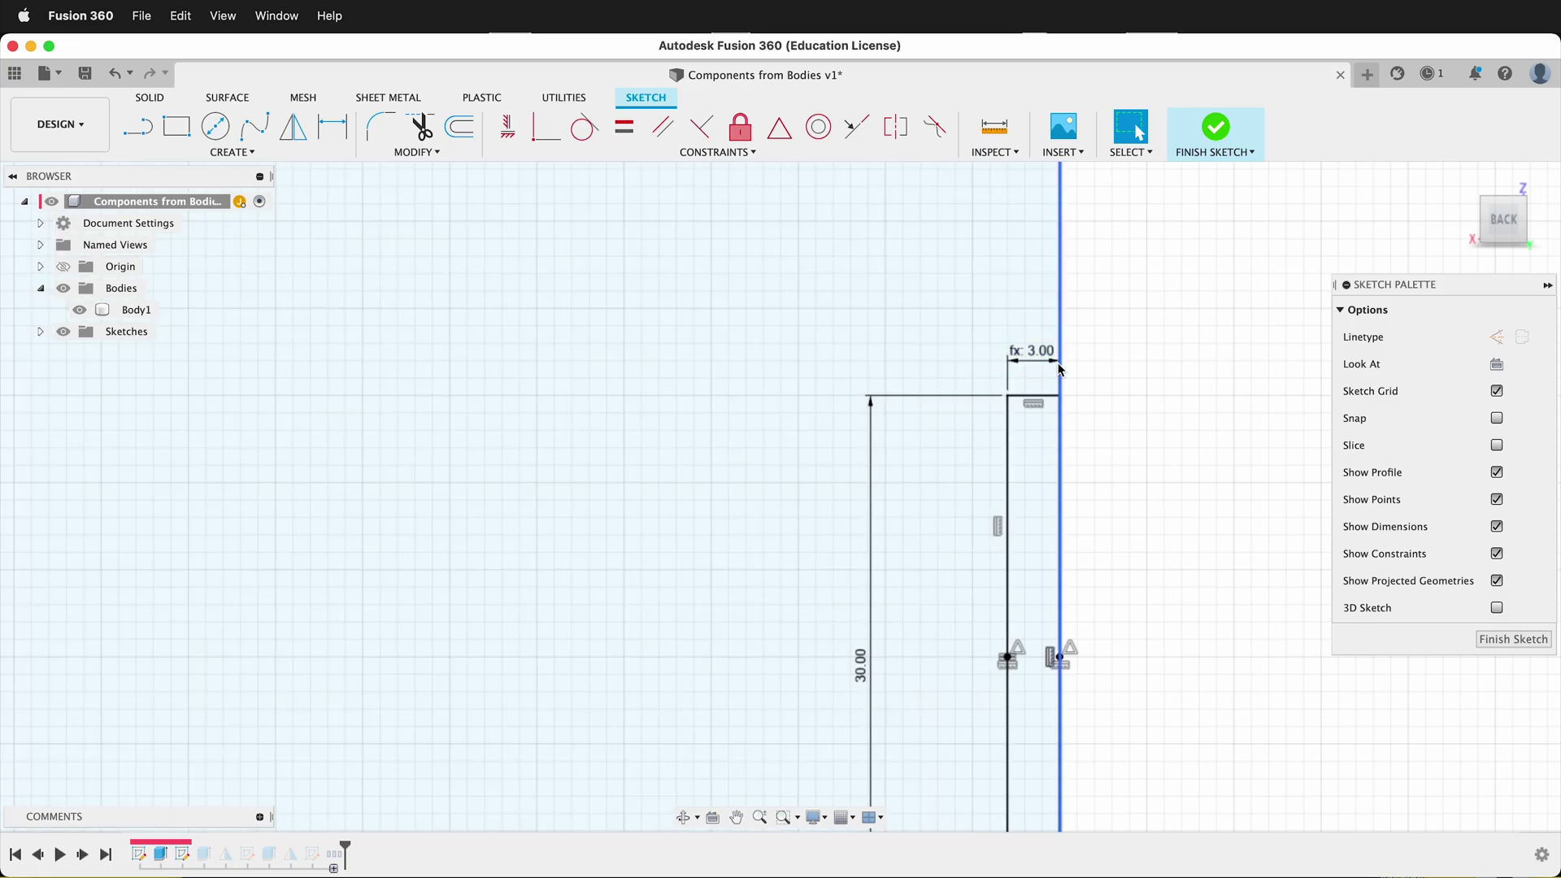
pyautogui.scroll(-8, 1065, 362)
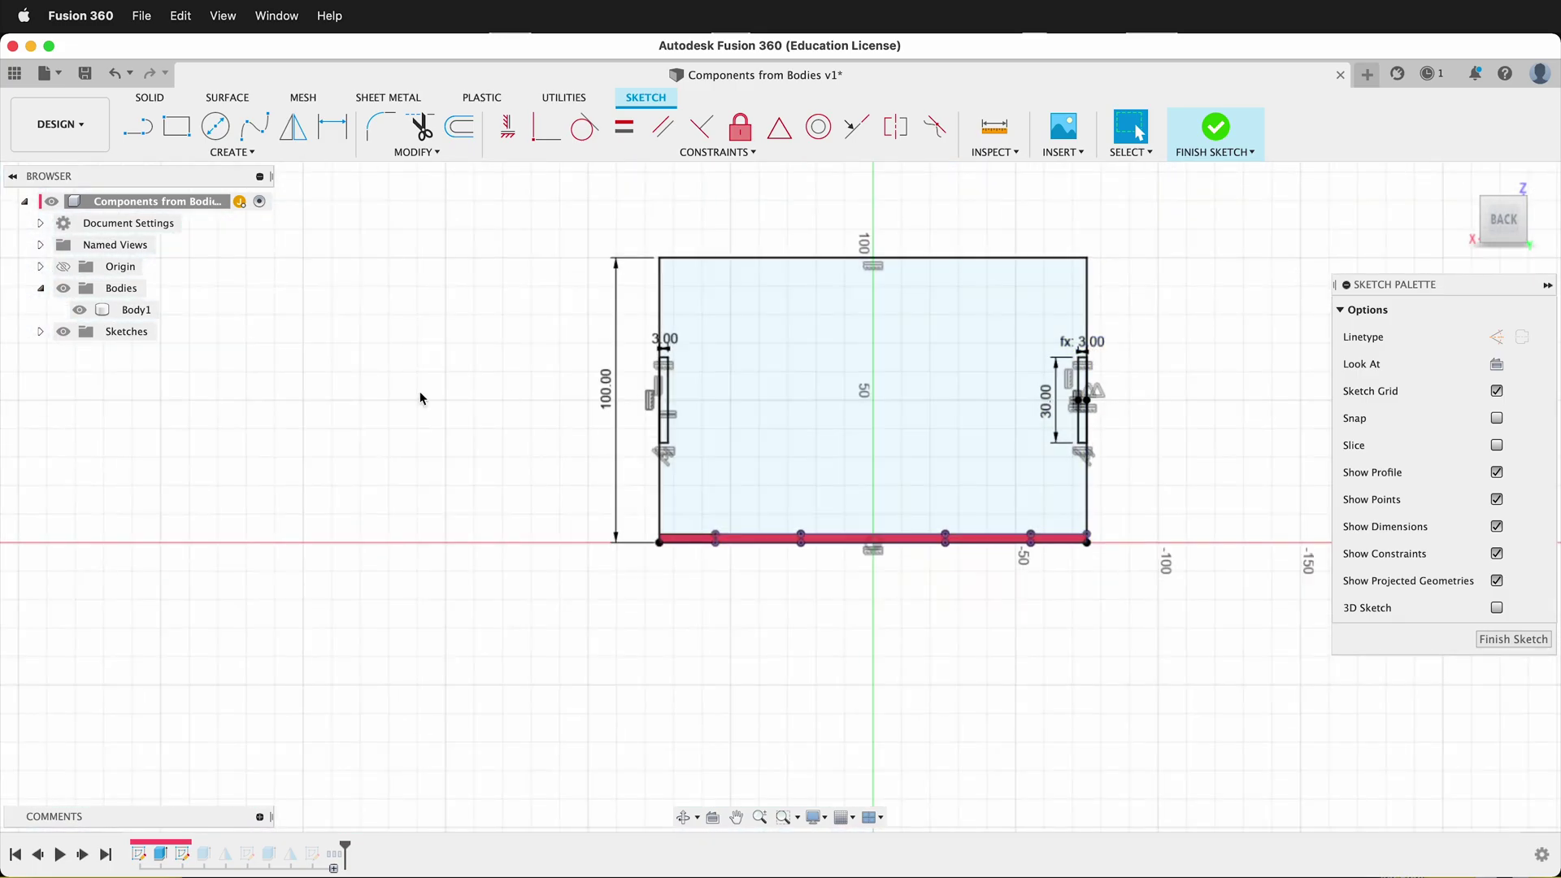
pyautogui.scroll(6, 421, 394)
pyautogui.scroll(3, 929, 355)
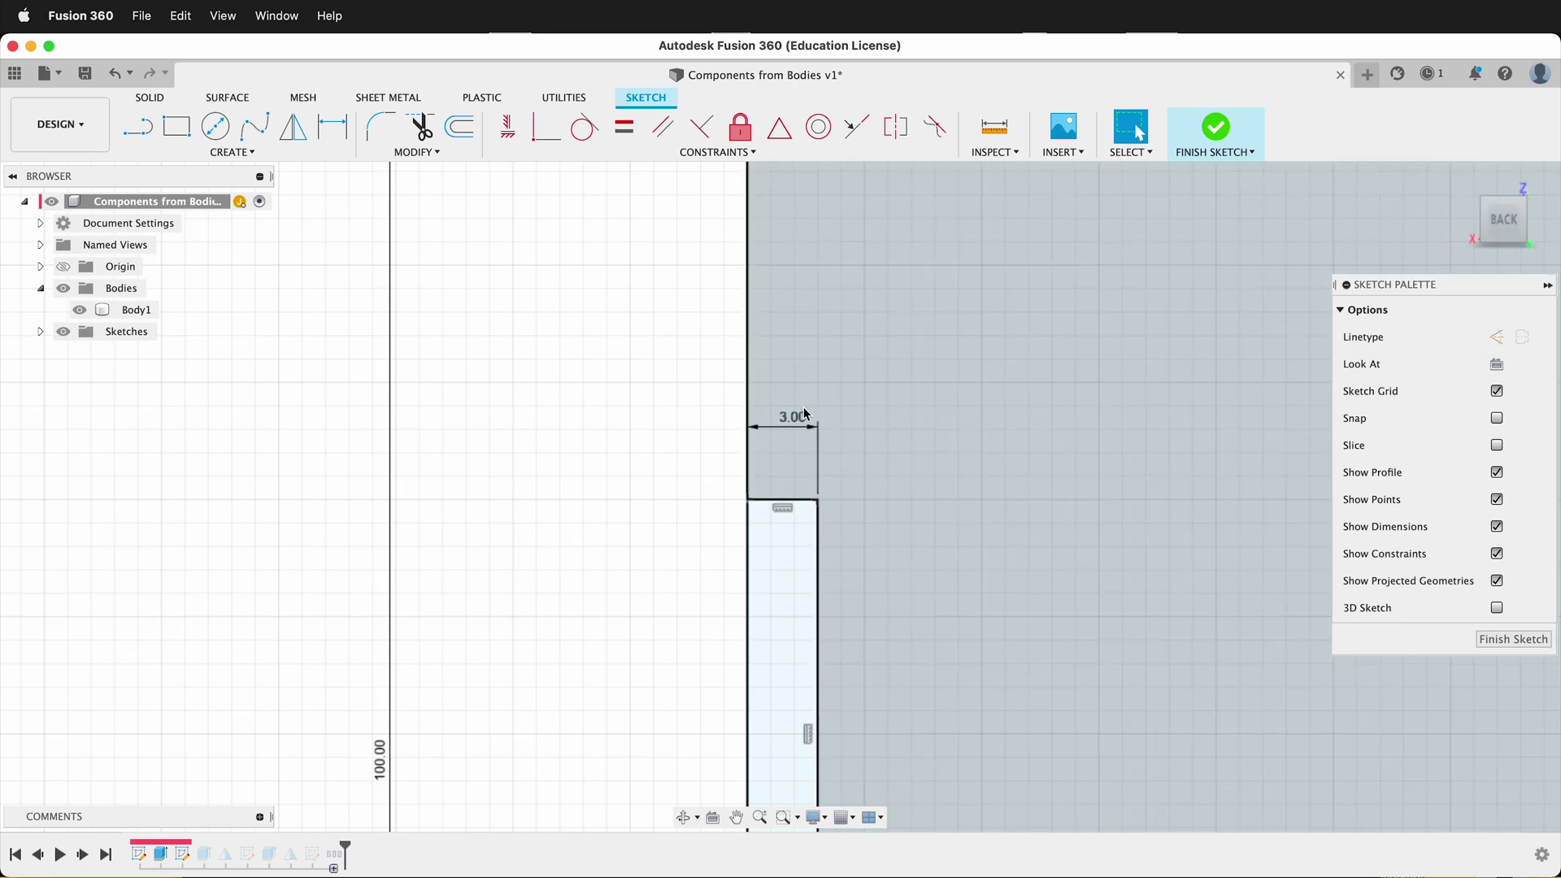
pyautogui.click(801, 420)
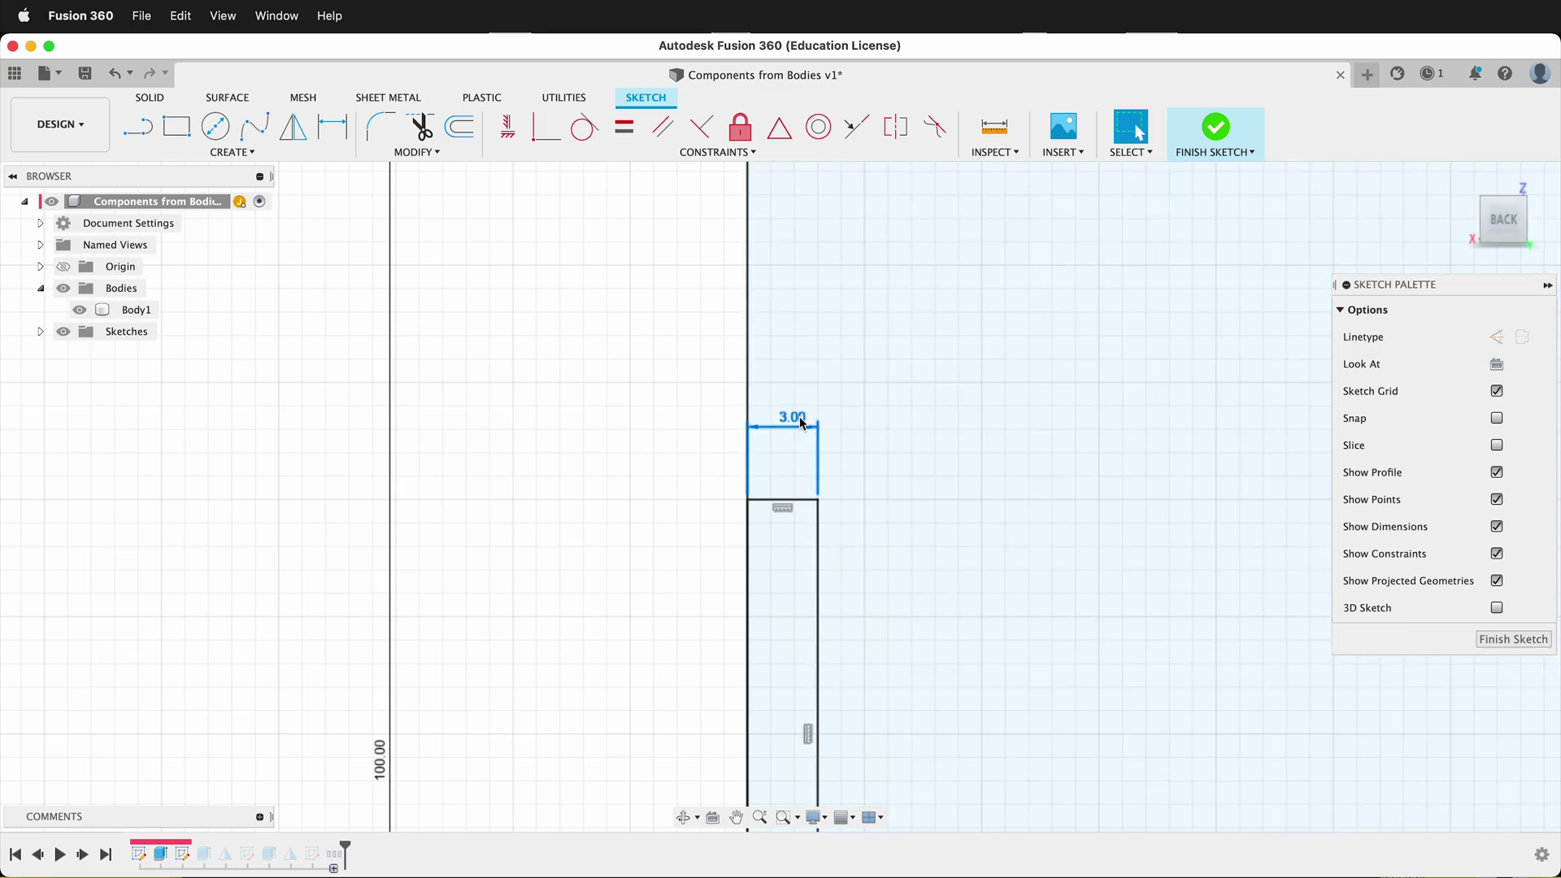
pyautogui.doubleClick(788, 418)
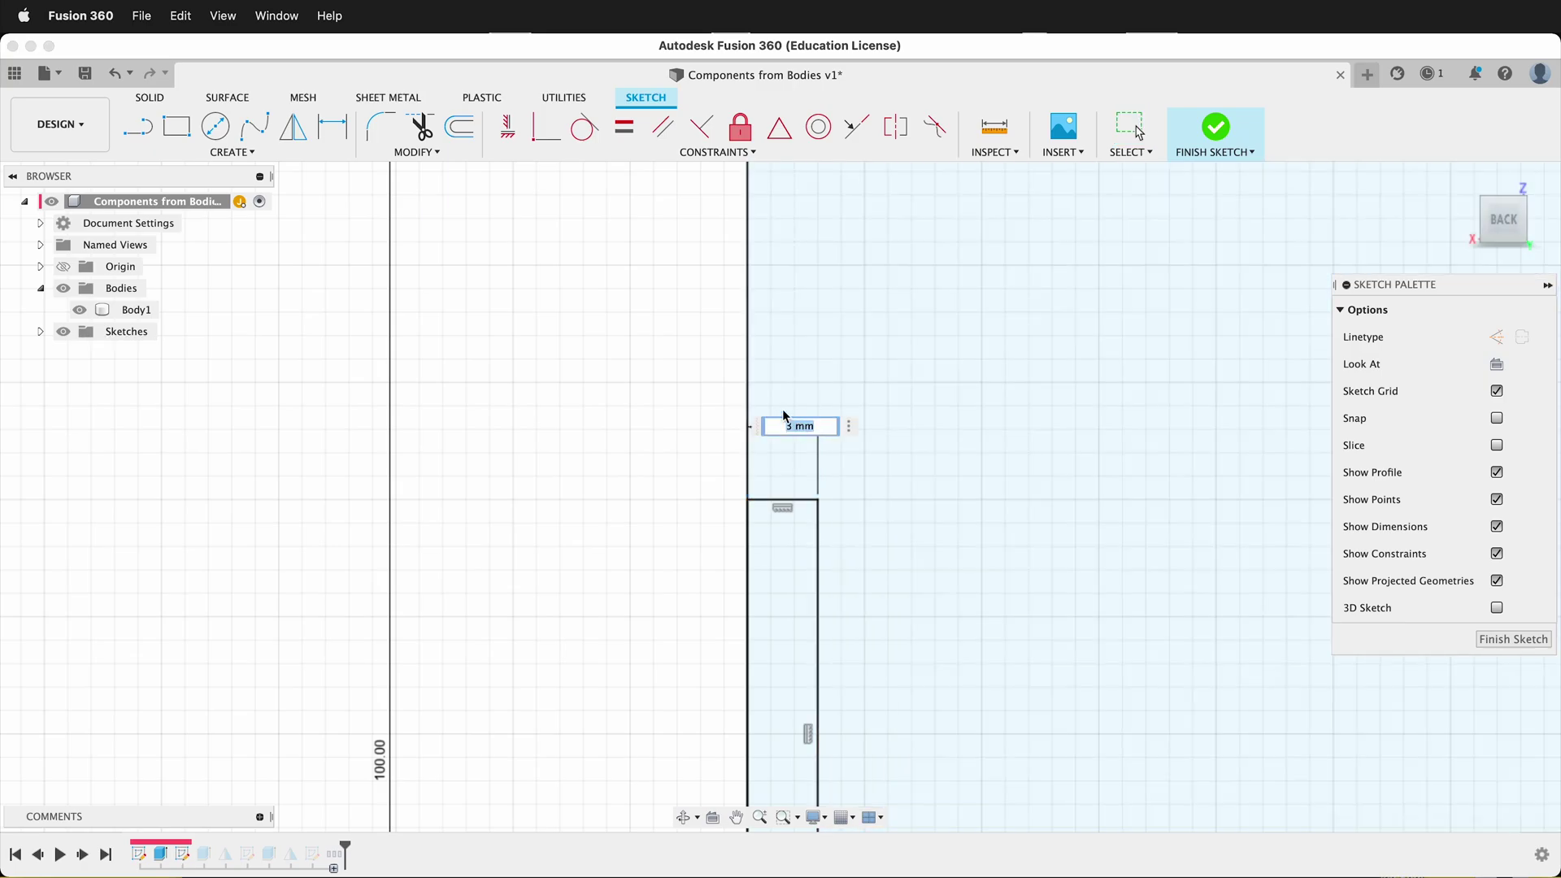
pyautogui.write('ply')
pyautogui.press('Return')
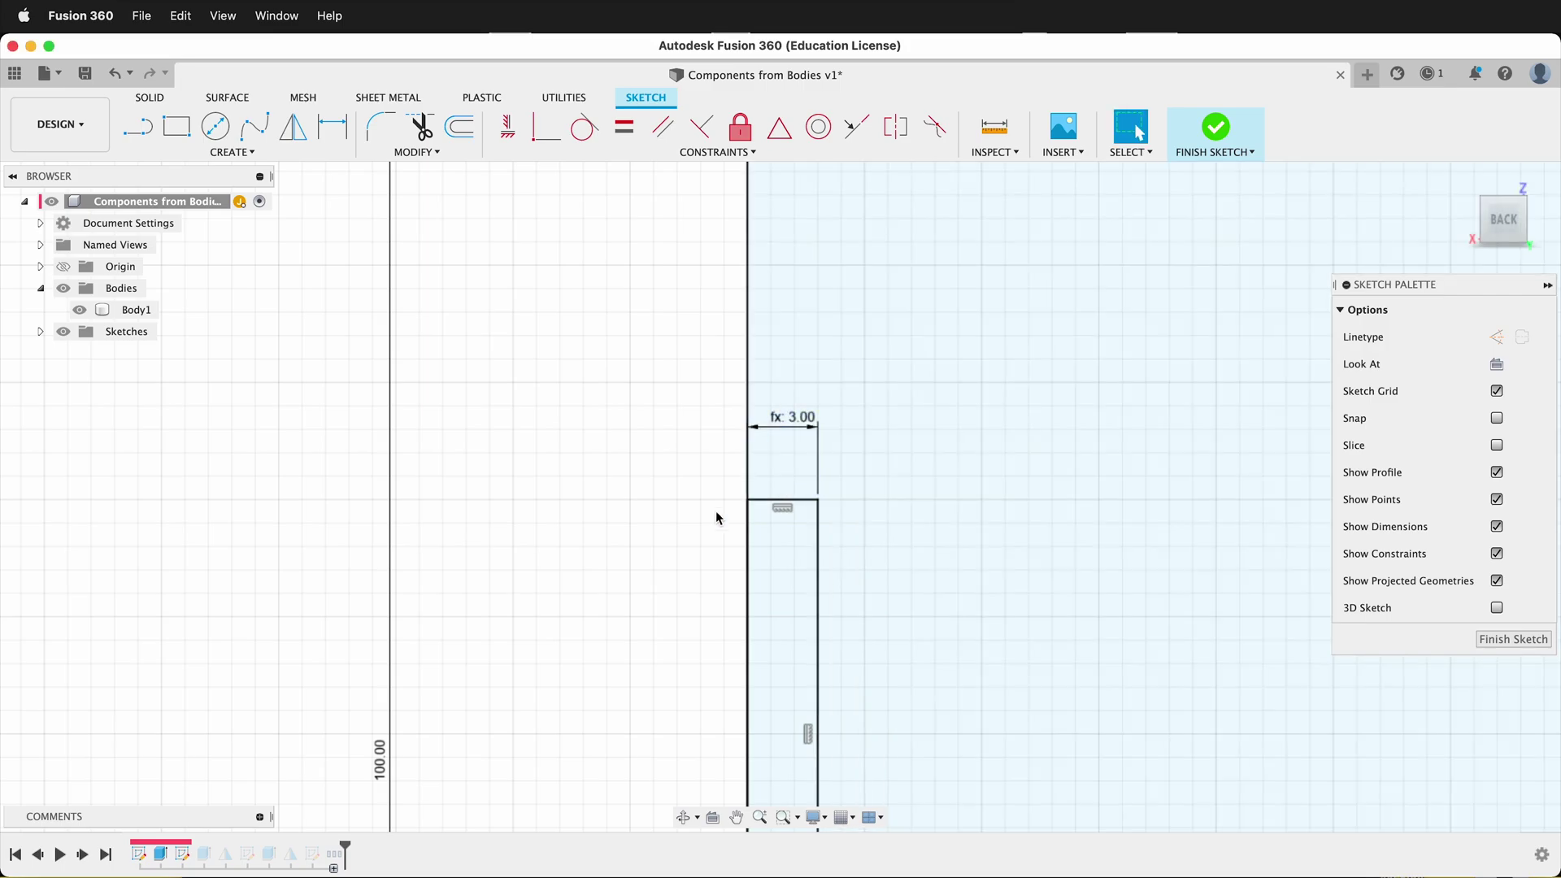
pyautogui.scroll(-2, 706, 534)
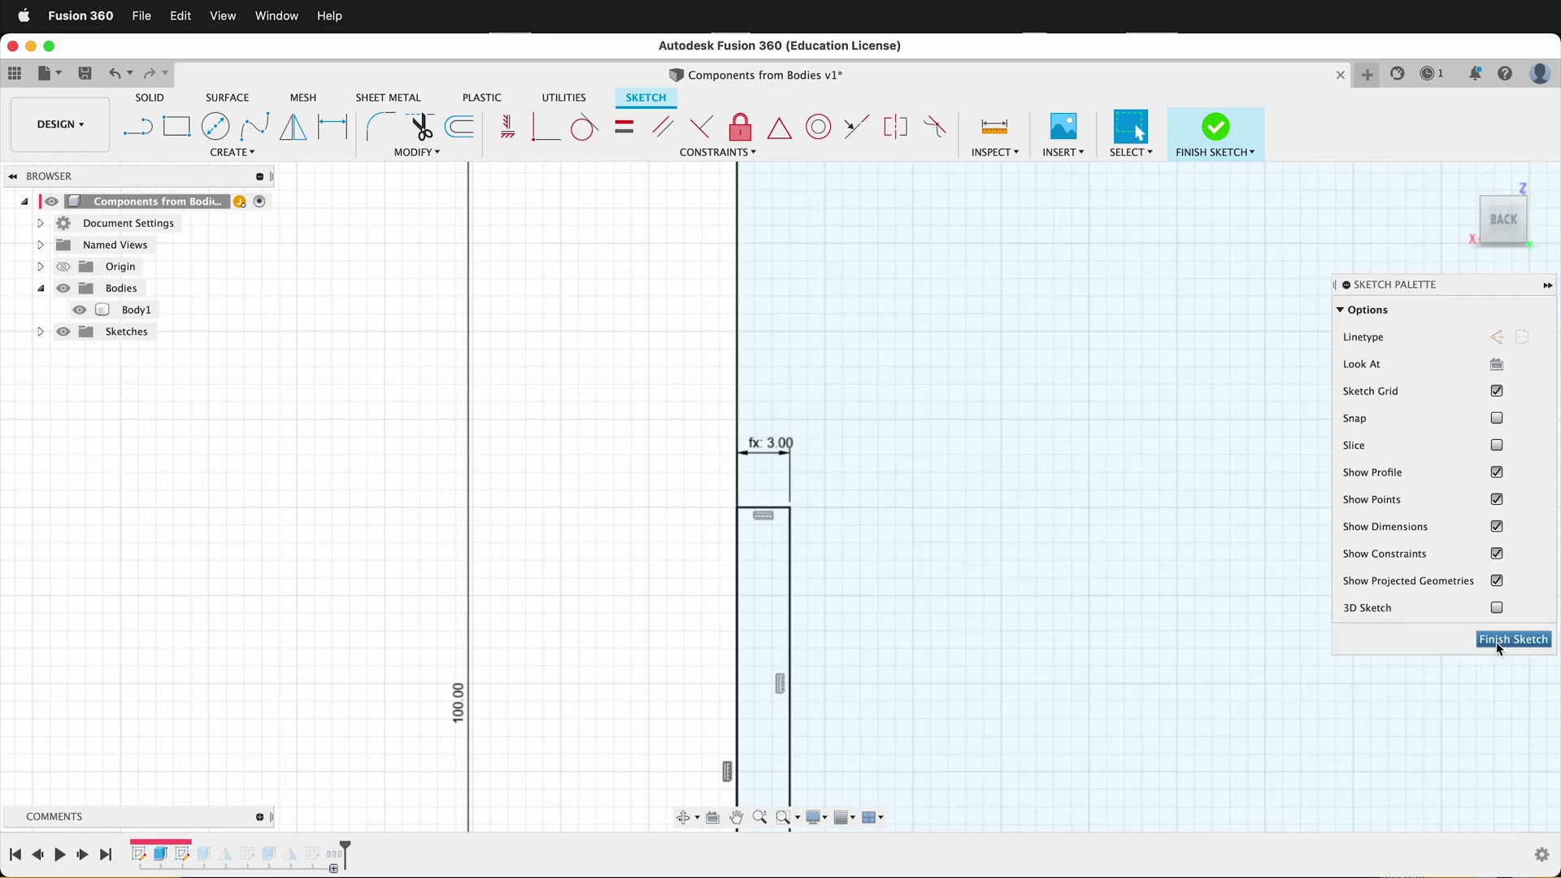
# - Finish the sketch and change Extrude2's distance expression from -3 mm to -ply
pyautogui.click(1507, 640)
pyautogui.click(478, 151)
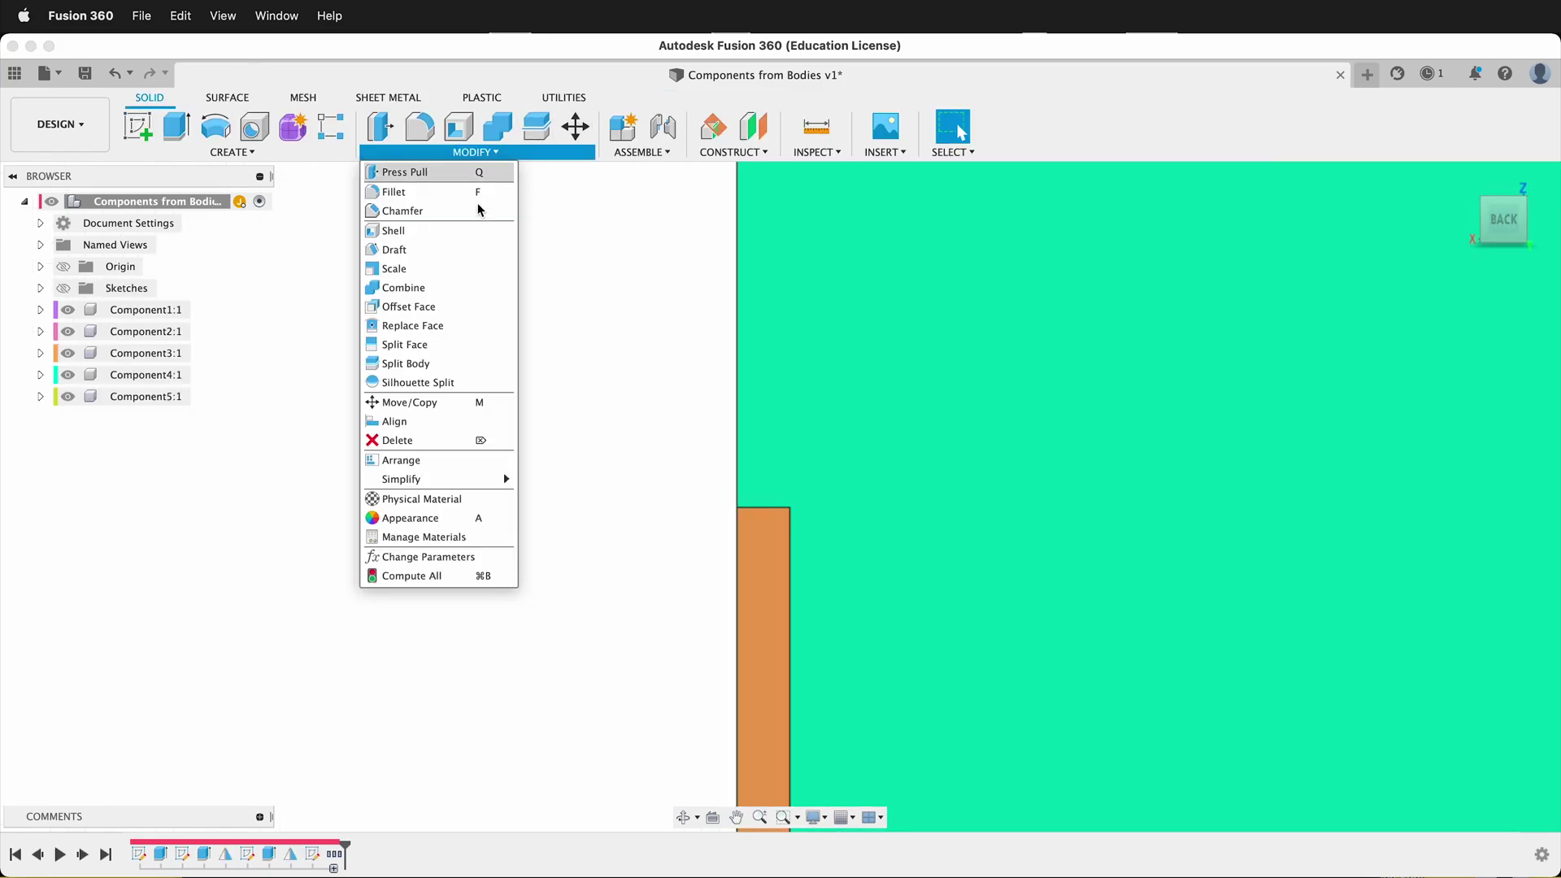
pyautogui.click(424, 556)
pyautogui.scroll(-5, 609, 536)
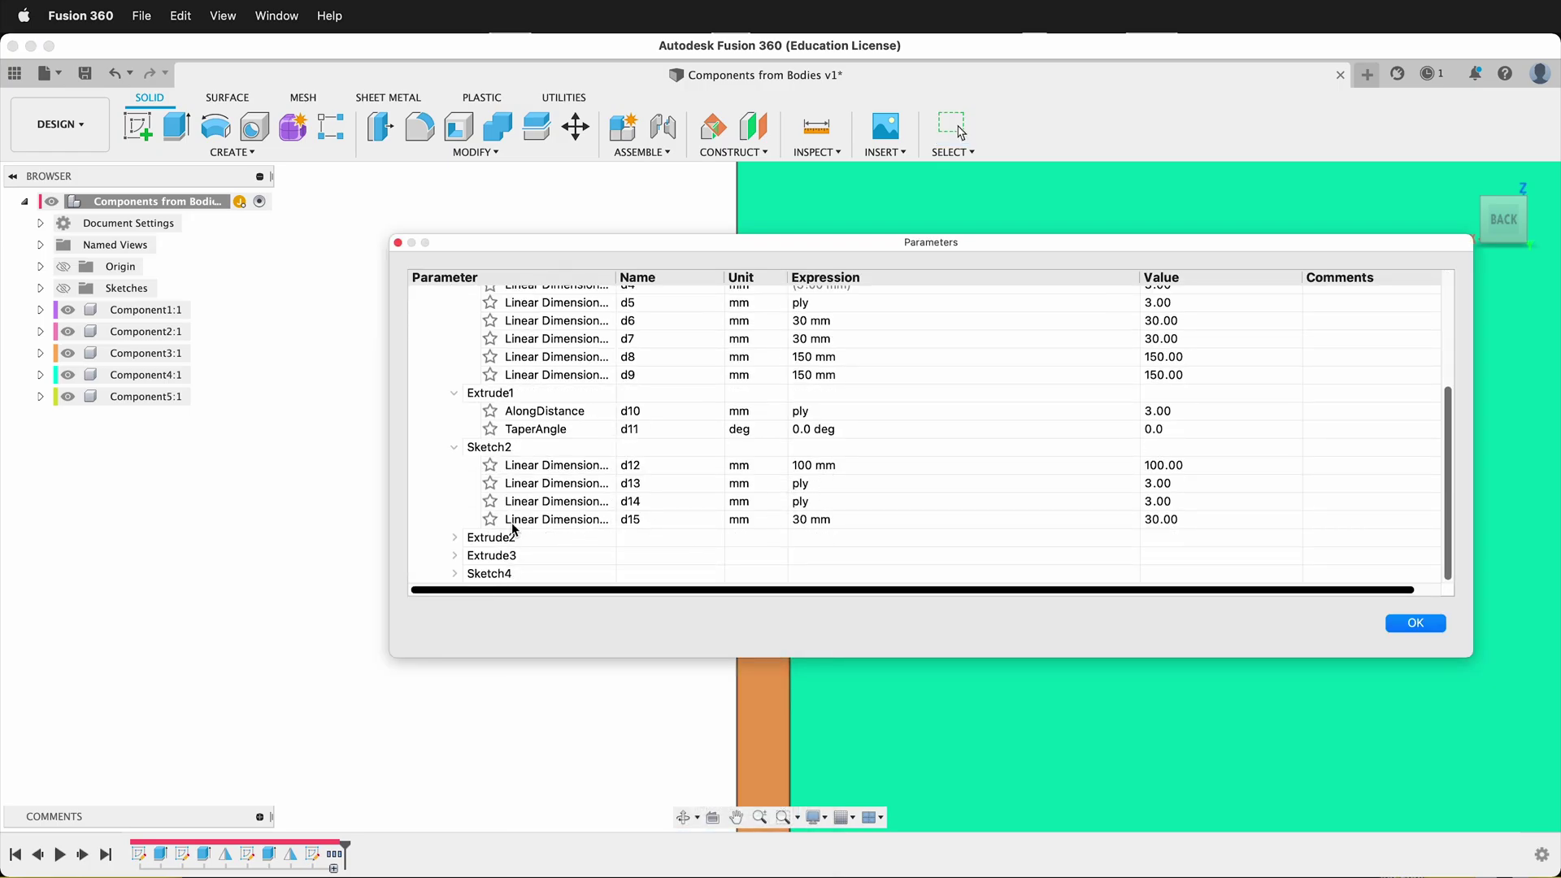
pyautogui.click(454, 538)
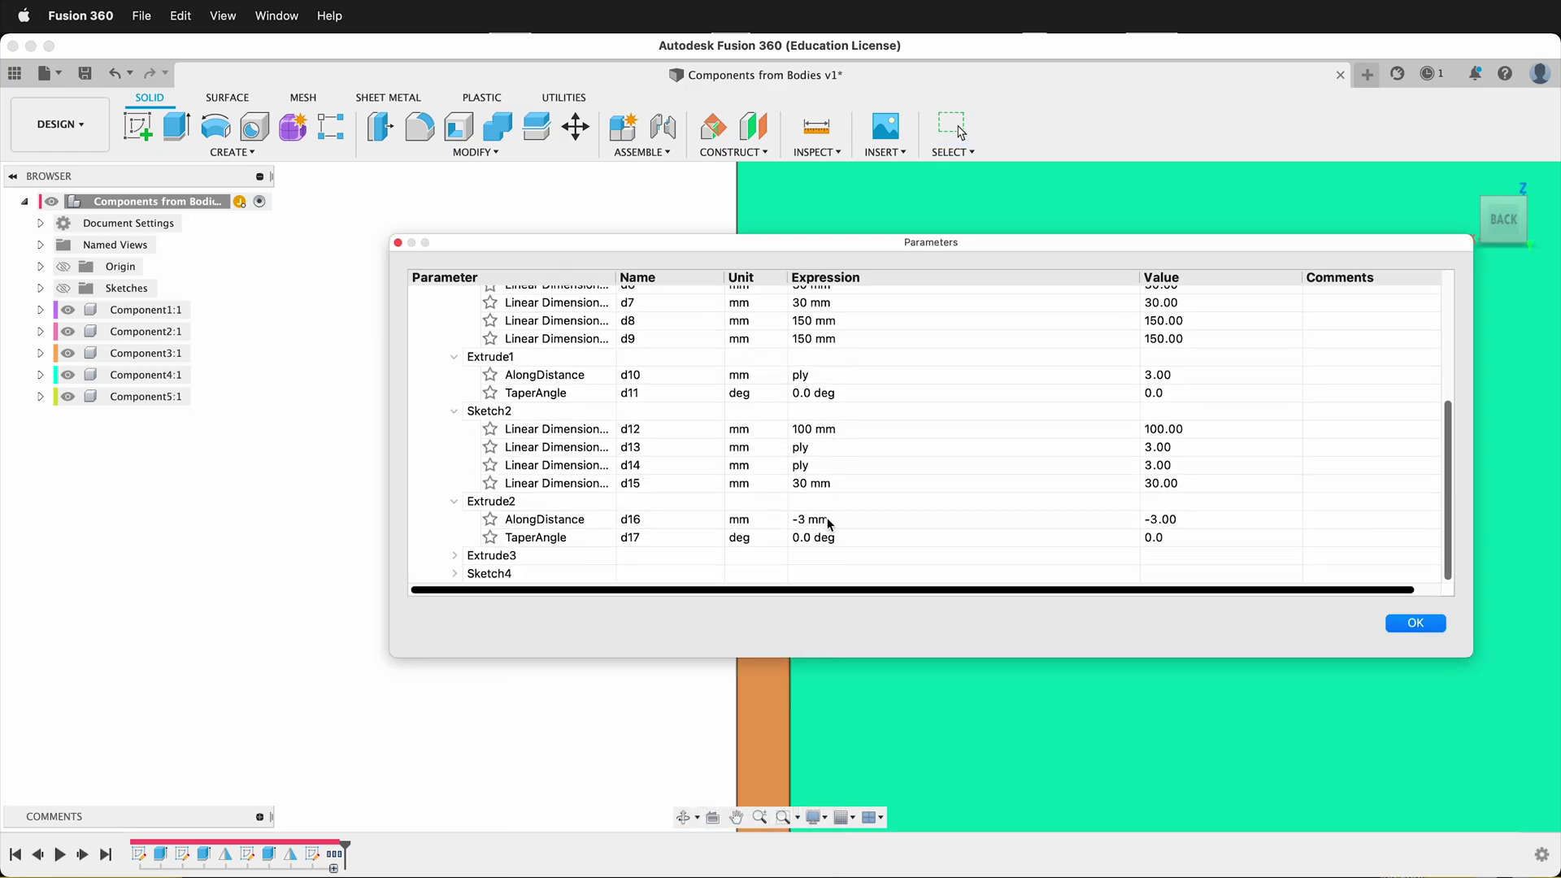
pyautogui.click(819, 524)
pyautogui.click(819, 521)
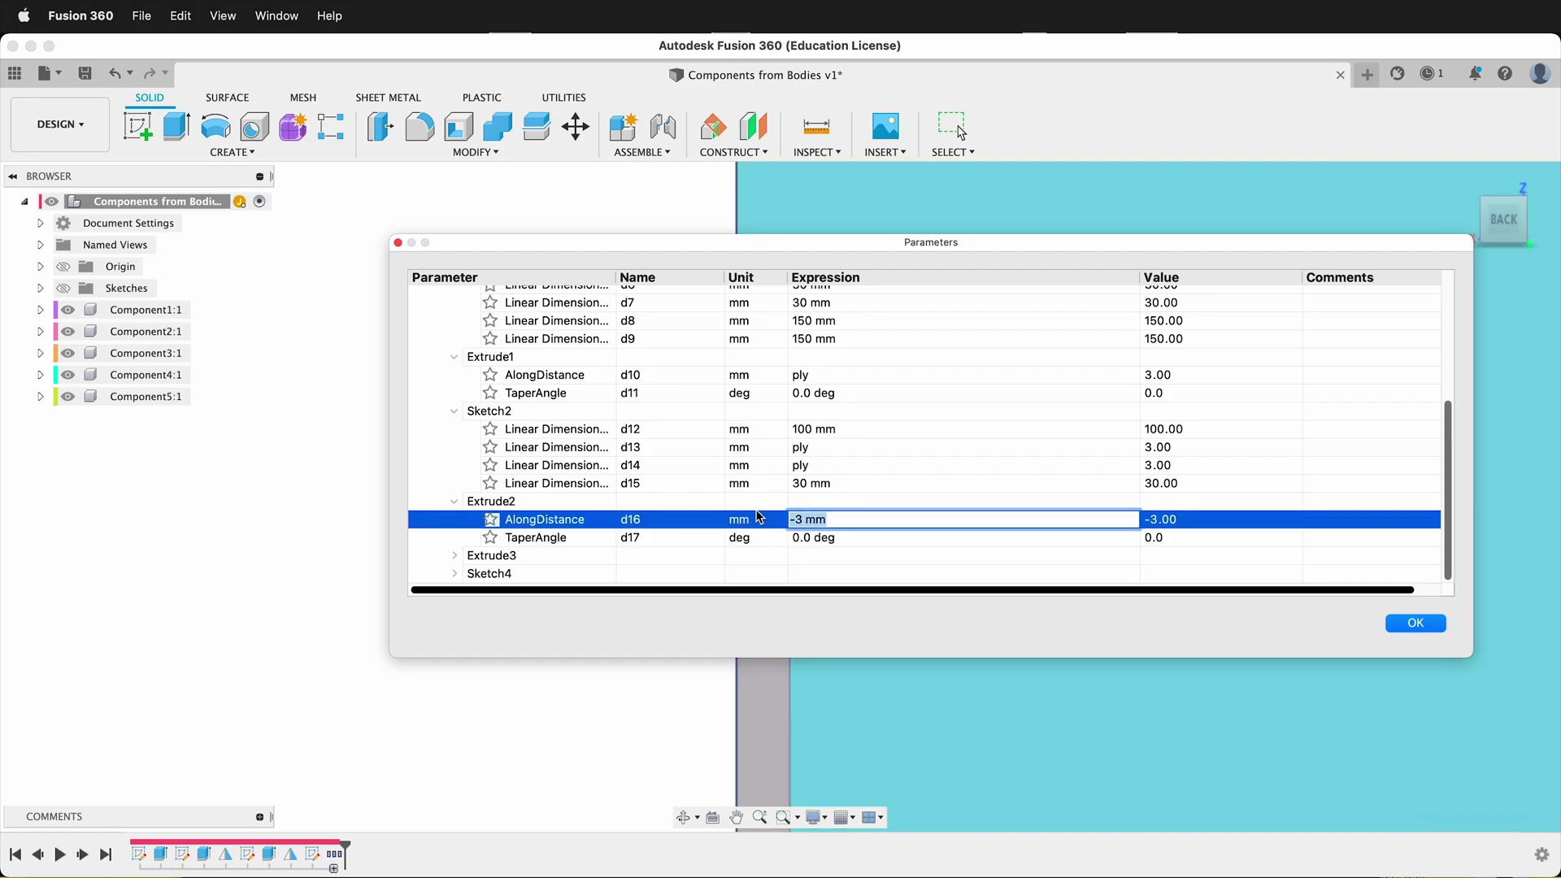
pyautogui.write('-ply')
pyautogui.press('Return')
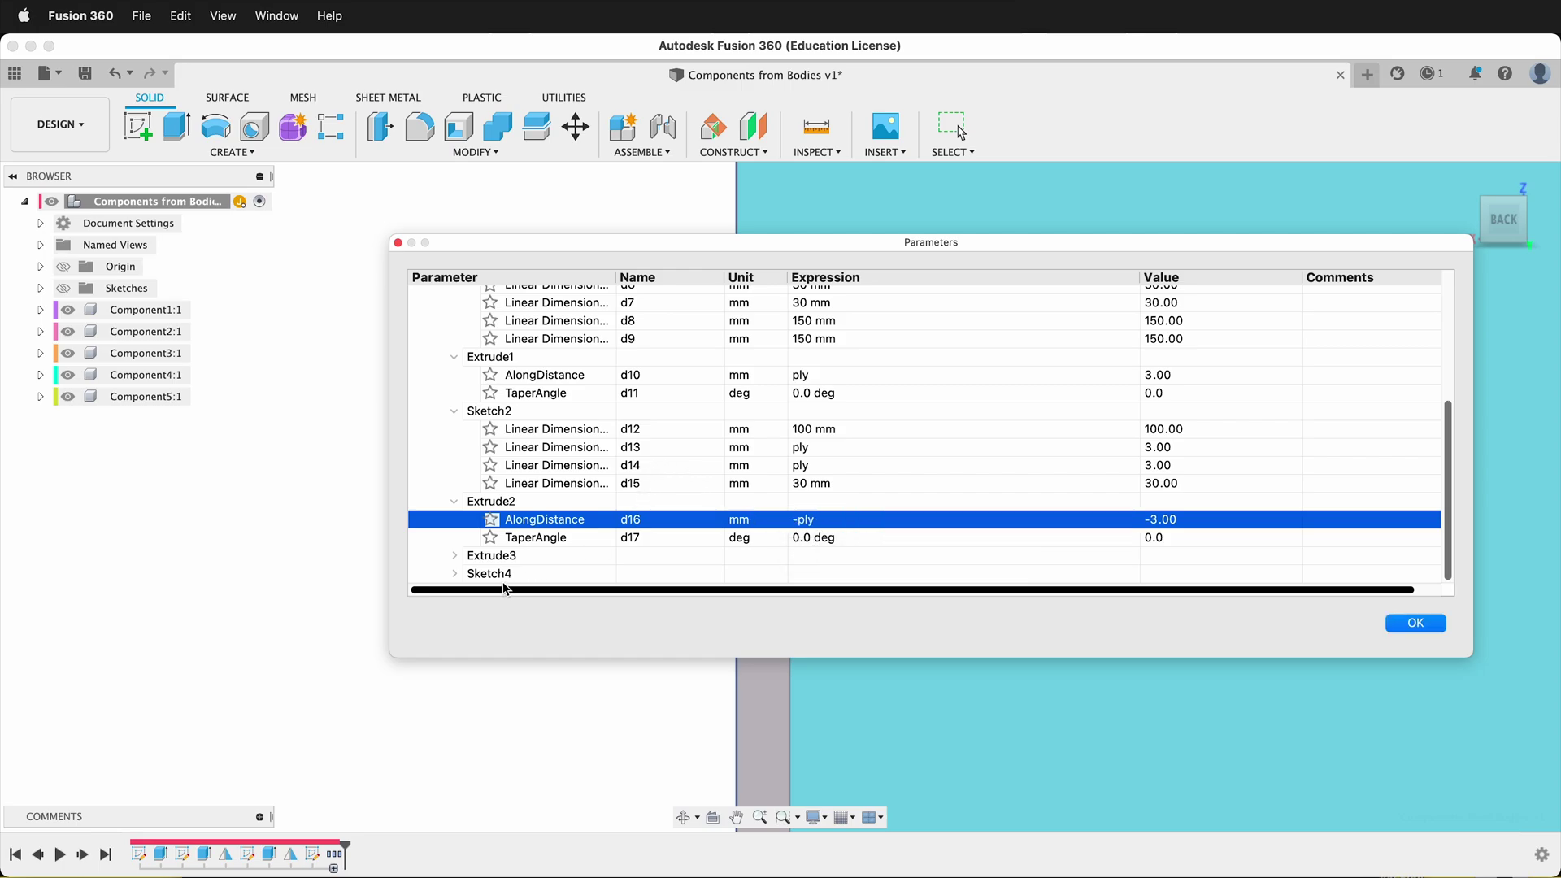
# - Change Extrude3's distance expression from -3 mm to -ply
pyautogui.click(454, 556)
pyautogui.scroll(-2, 840, 496)
pyautogui.doubleClick(808, 537)
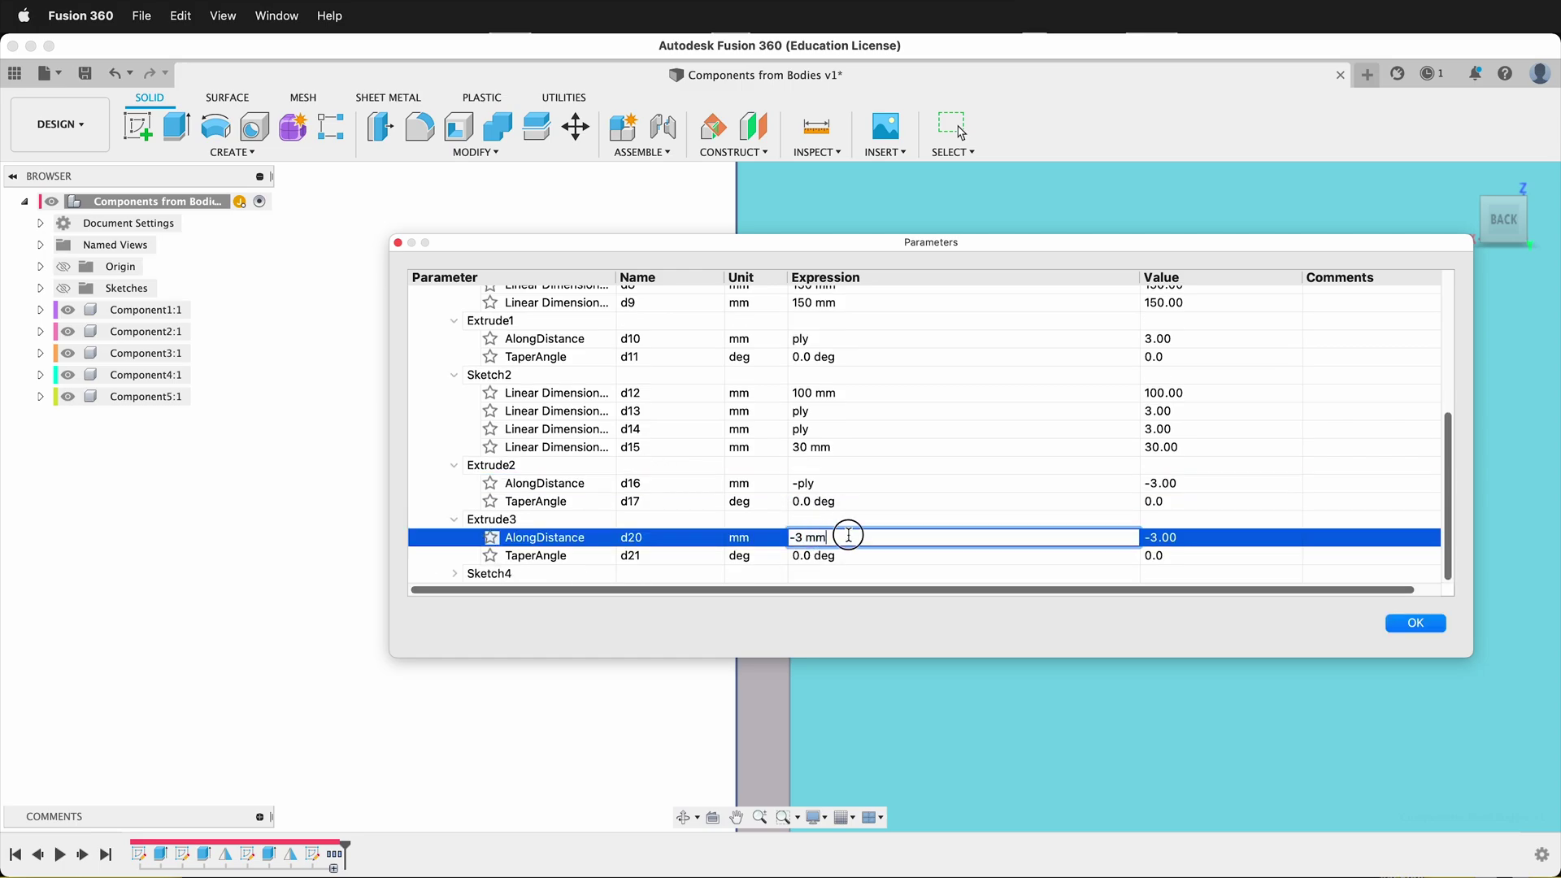
pyautogui.write('-ply')
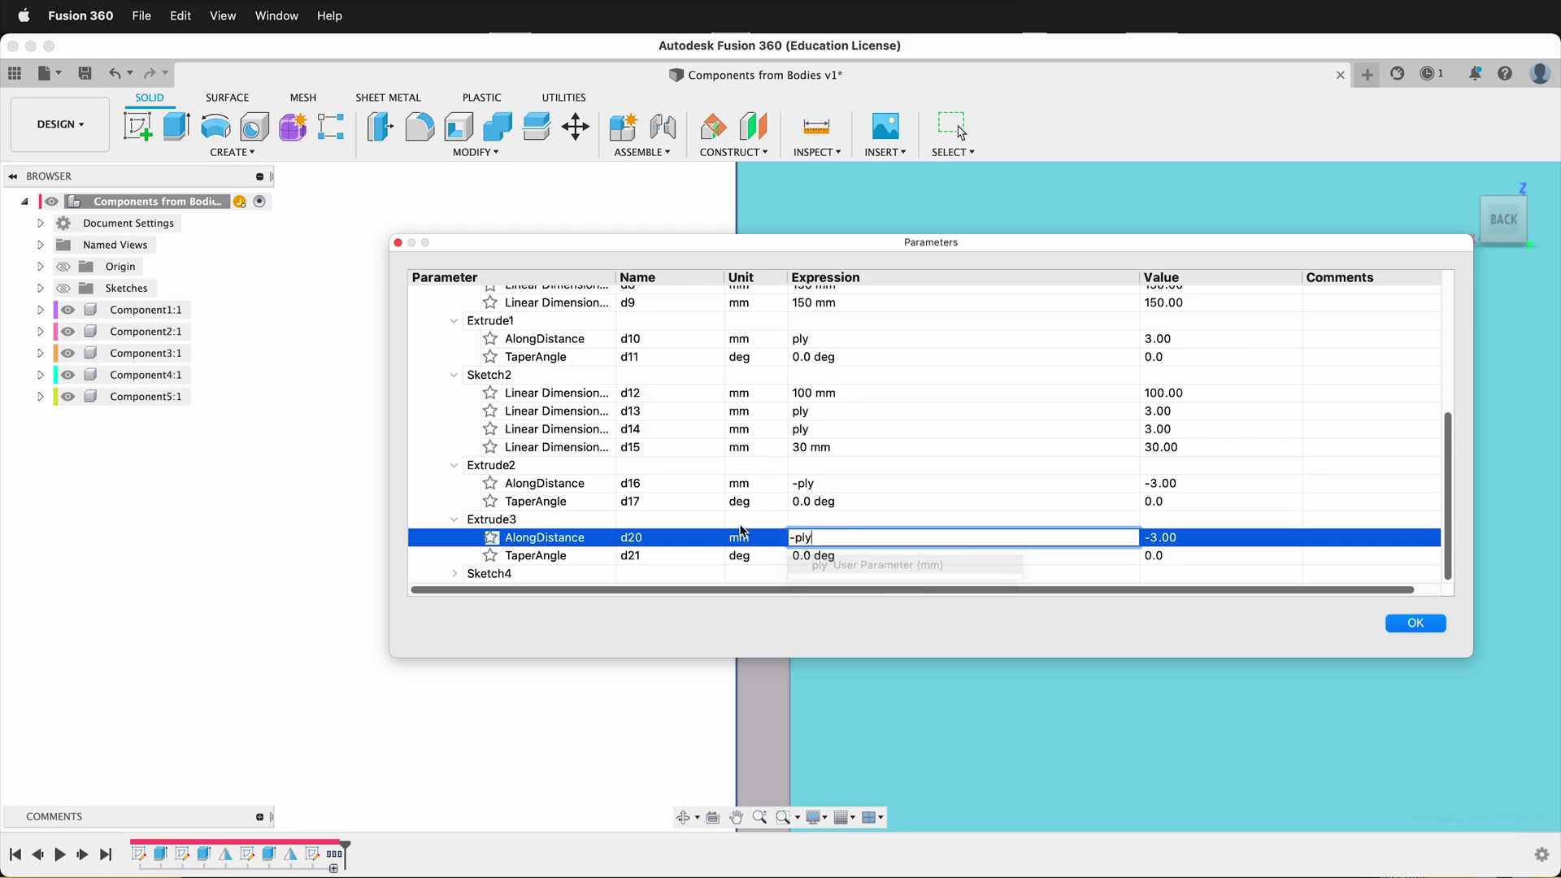
pyautogui.press('Return')
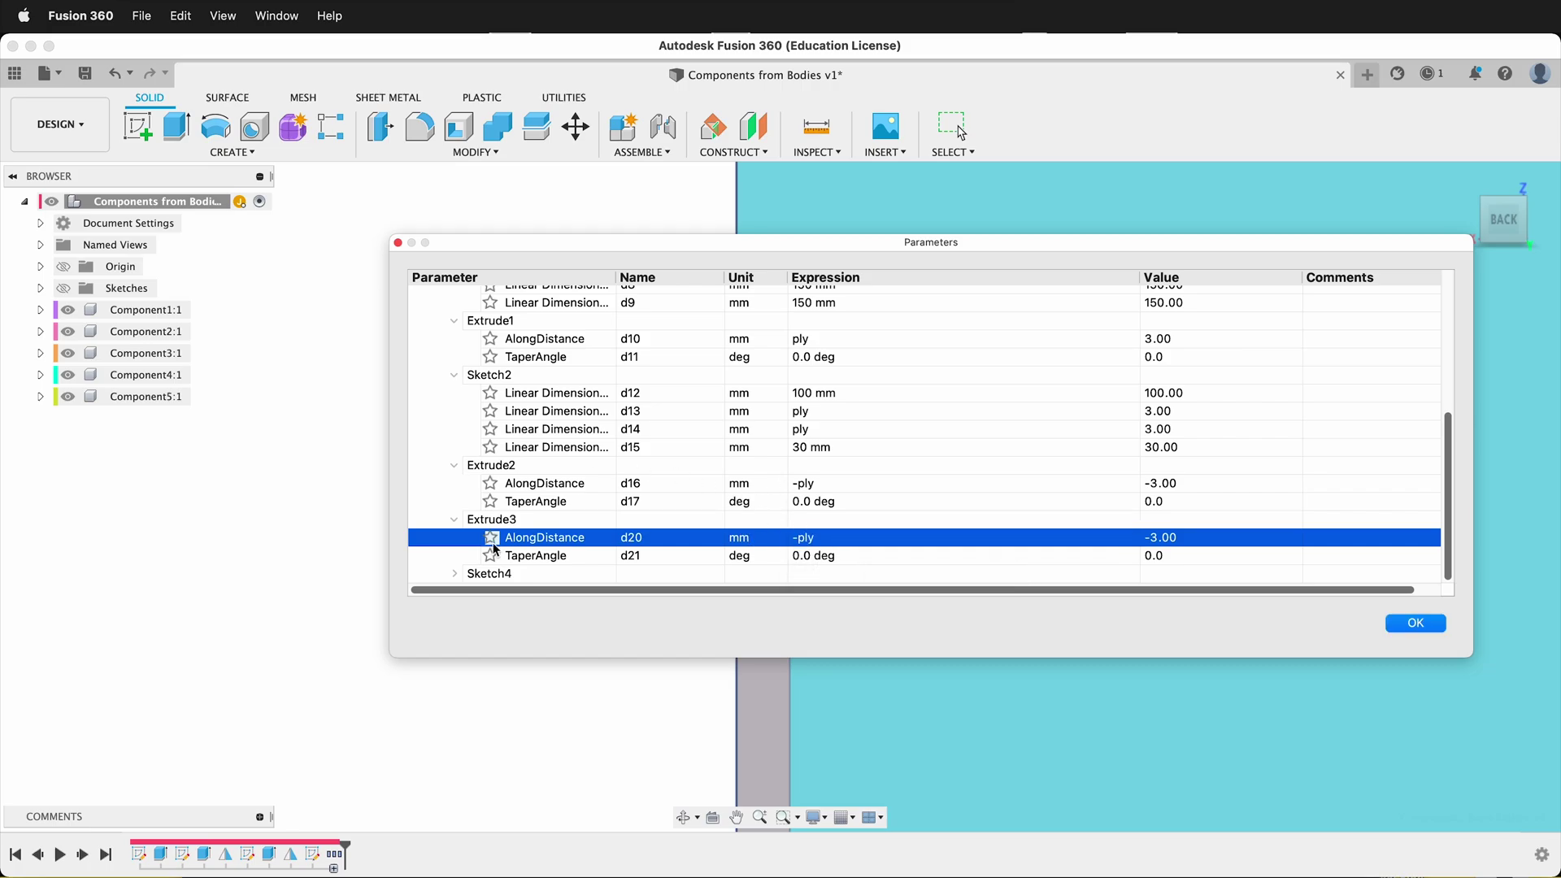
pyautogui.click(454, 573)
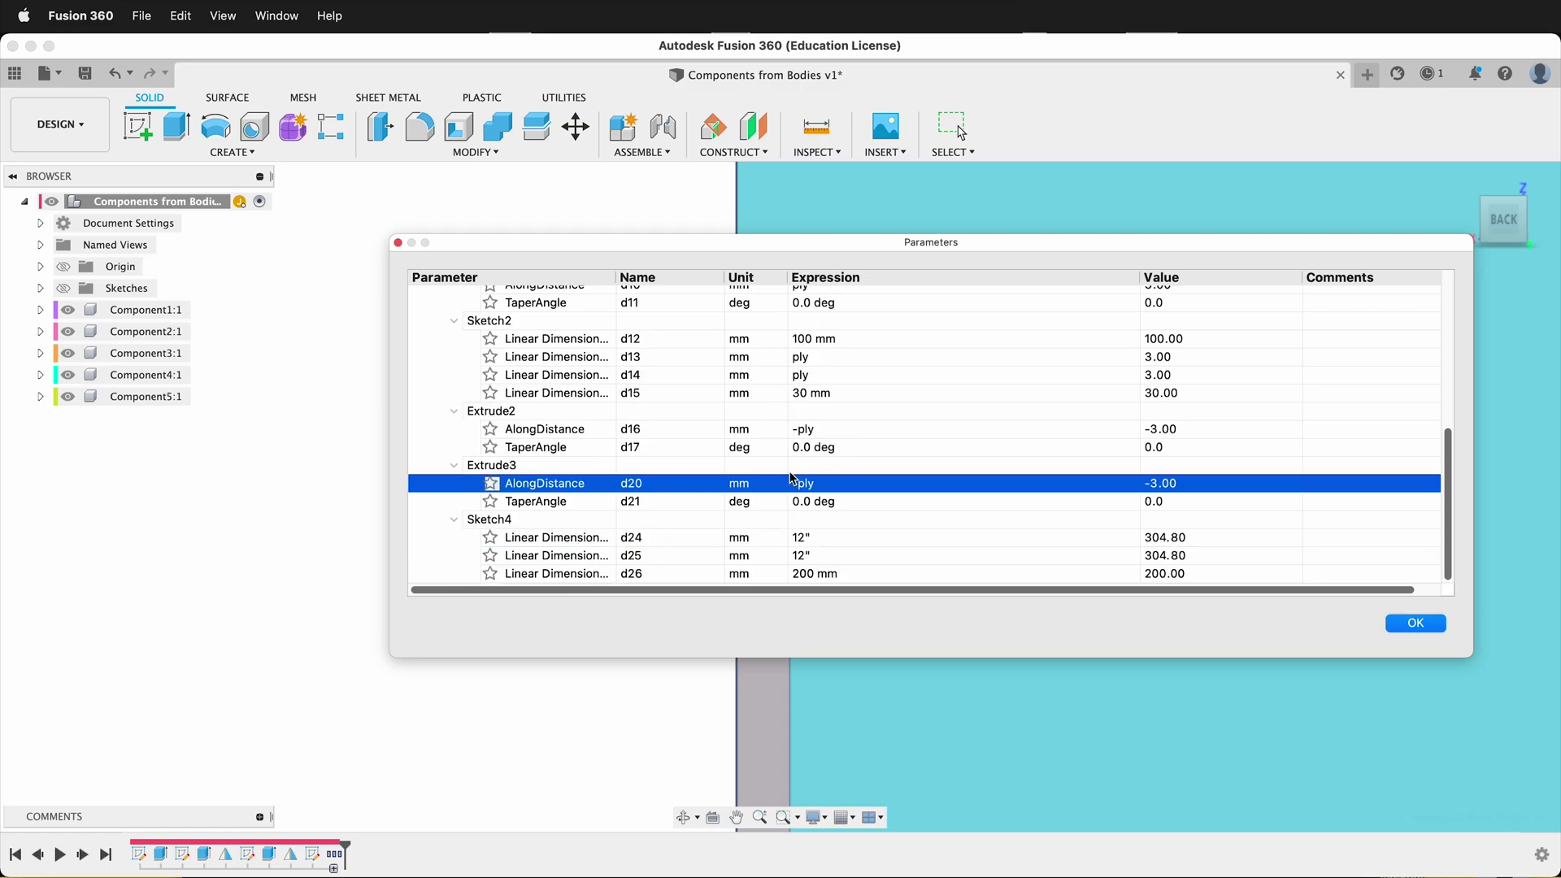
pyautogui.scroll(10, 792, 479)
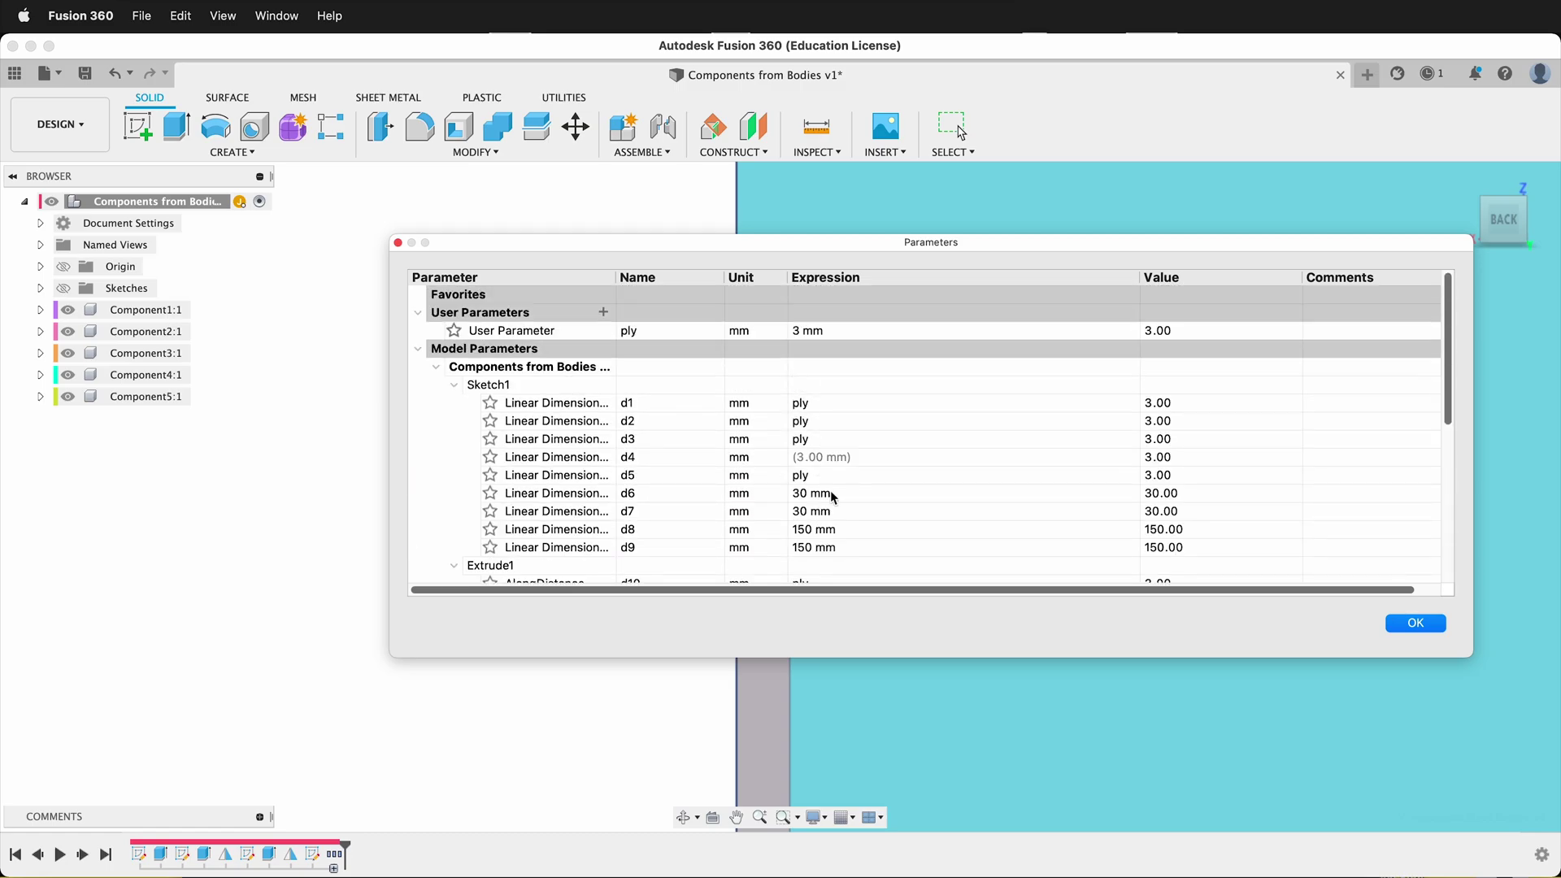
# - Change the ply user parameter to 6 mm and apply the changes
pyautogui.doubleClick(805, 330)
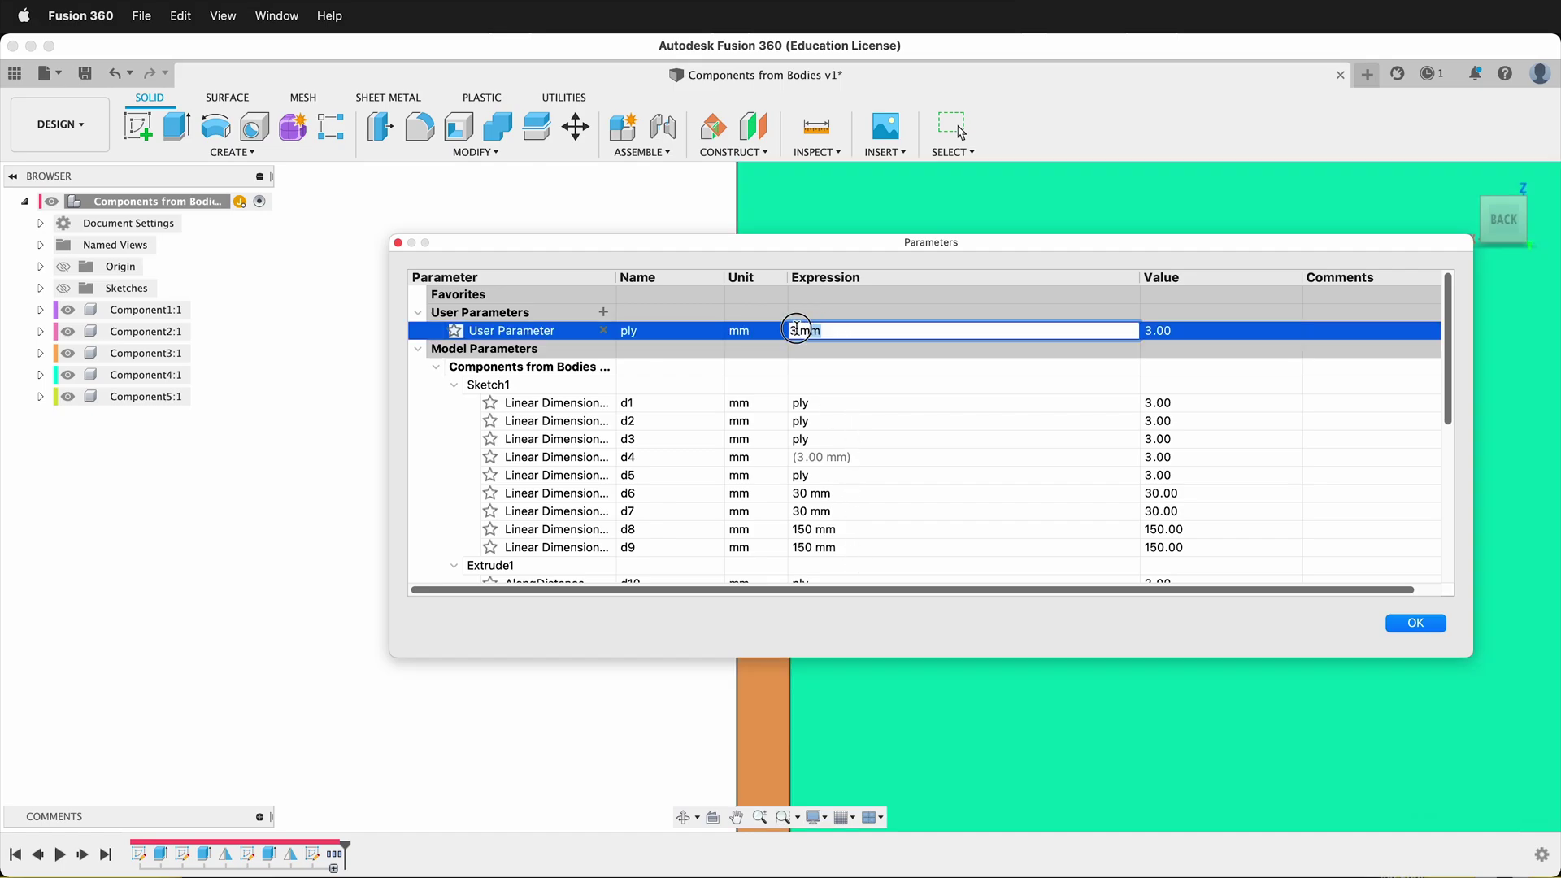
pyautogui.write('6')
pyautogui.click(936, 384)
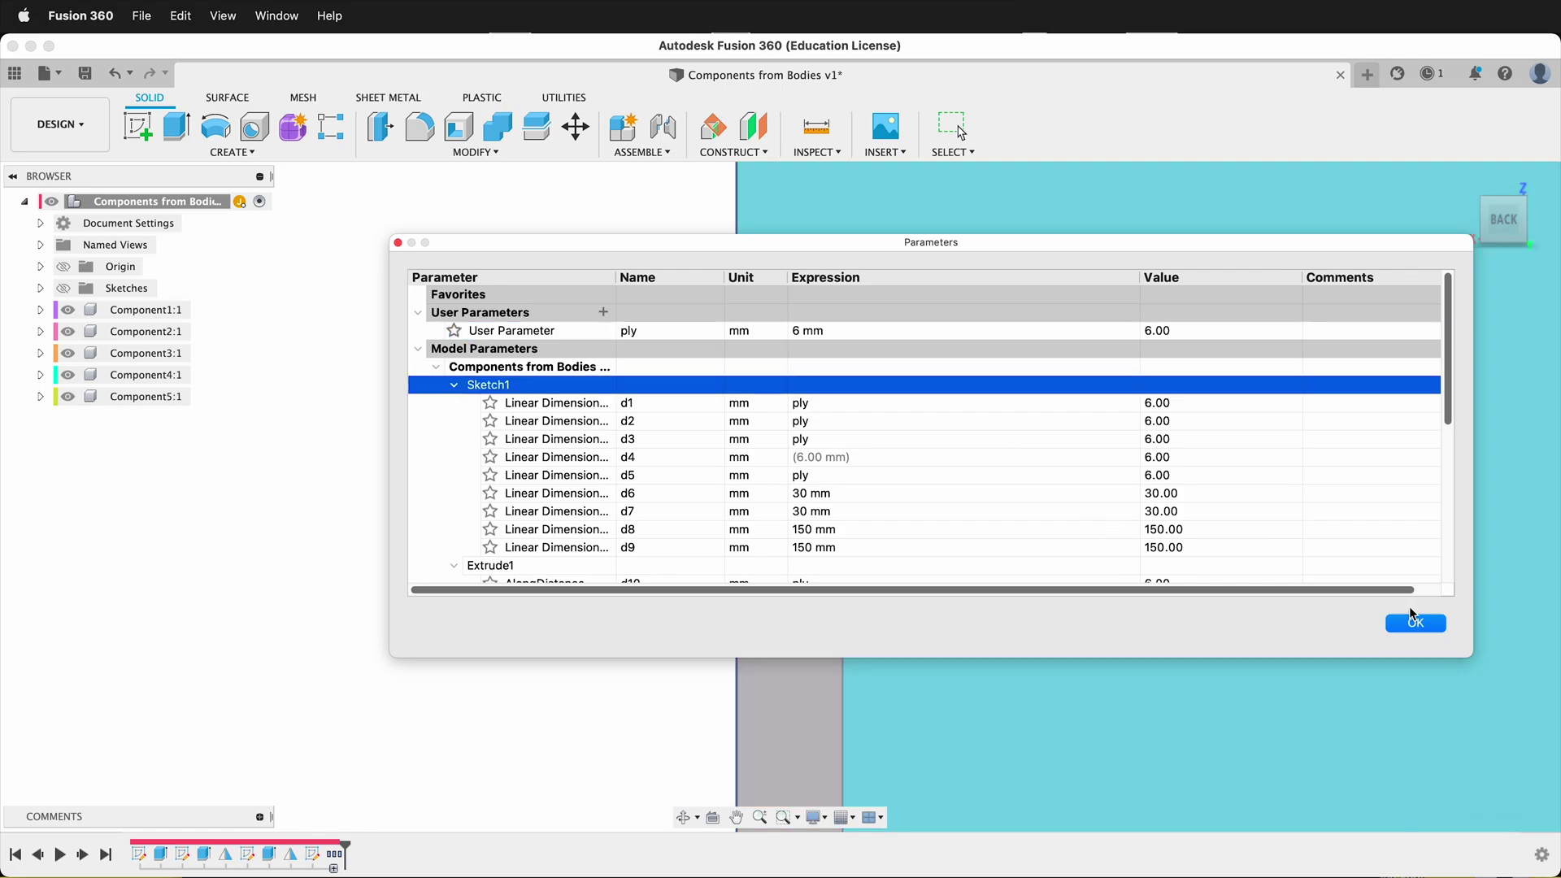
pyautogui.click(1414, 622)
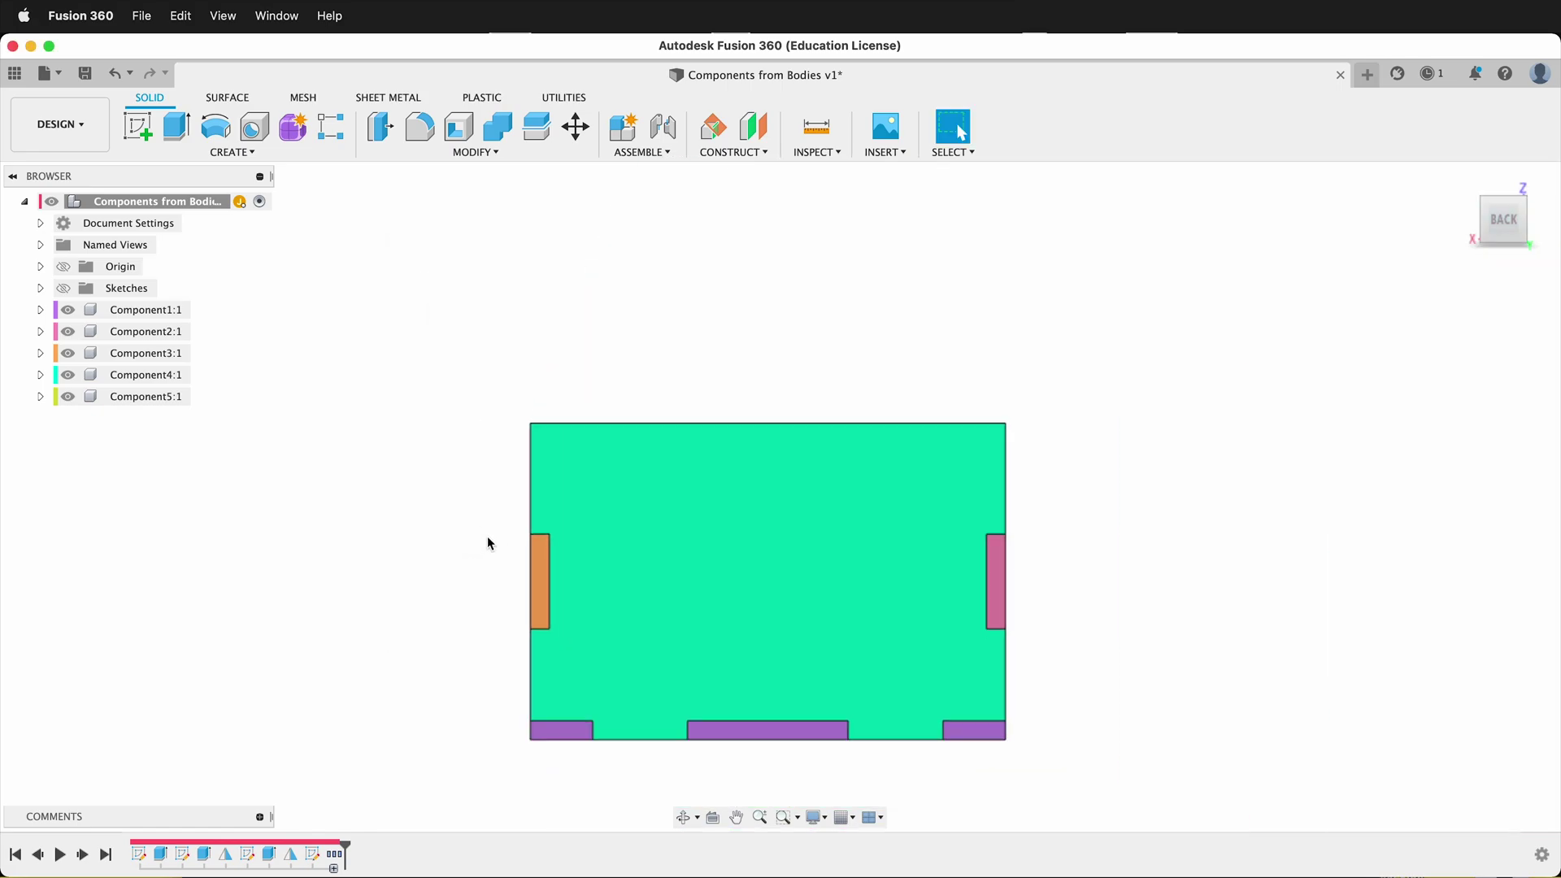
# - Orbit and pan the view to inspect the rebuilt box and its floor panel
pyautogui.keyDown('shift'); pyautogui.moveTo(488, 543); pyautogui.dragTo(255, 544, button='middle'); pyautogui.keyUp('shift')
pyautogui.scroll(2, 949, 621)
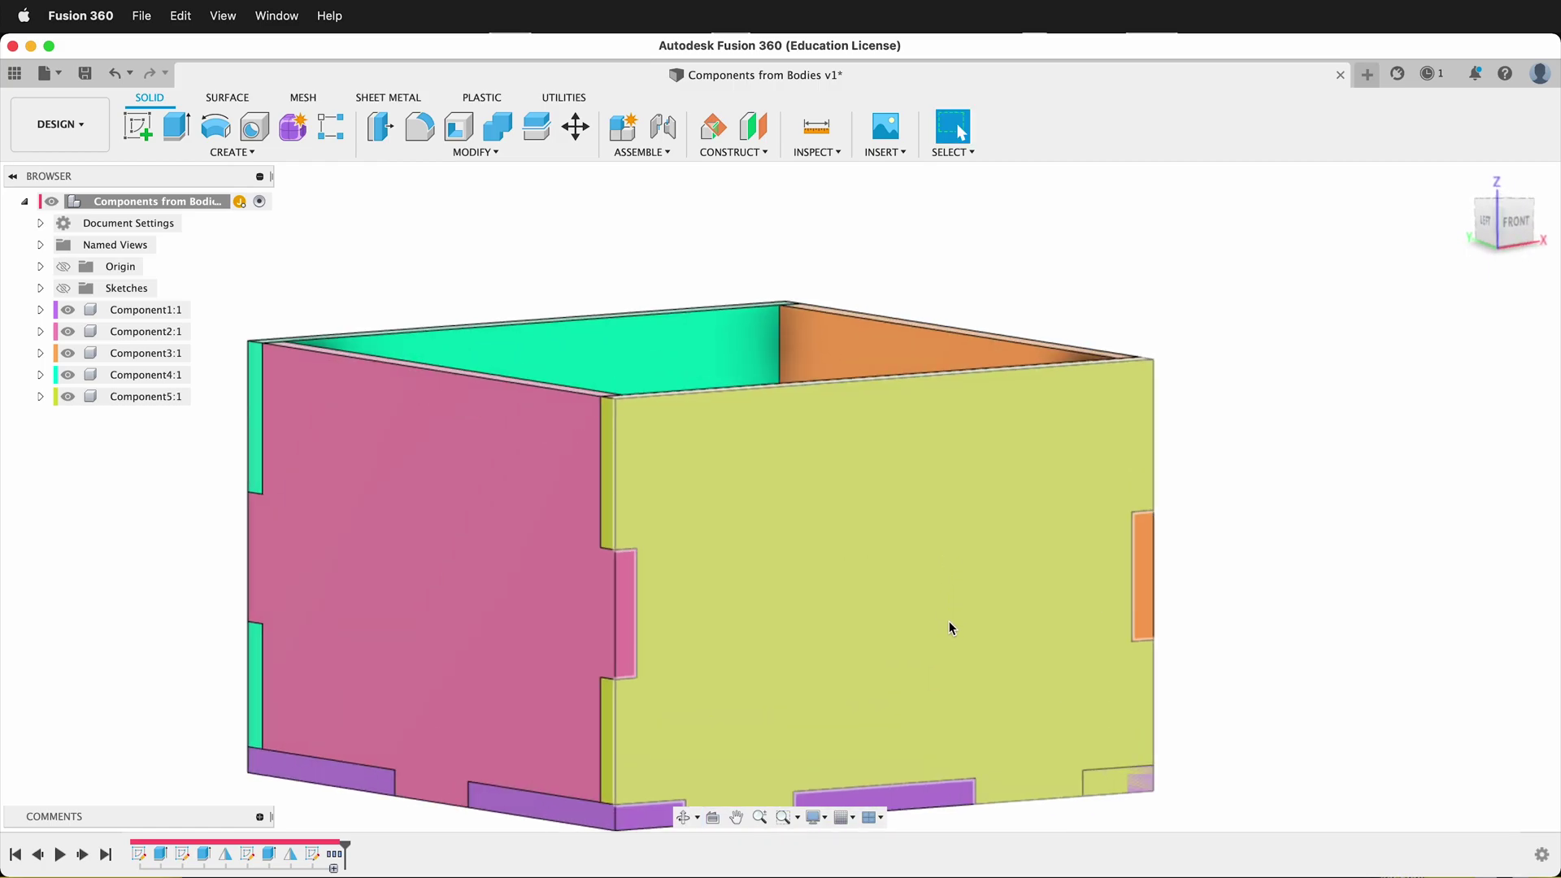
pyautogui.moveTo(948, 621); pyautogui.dragTo(973, 596, button='middle')
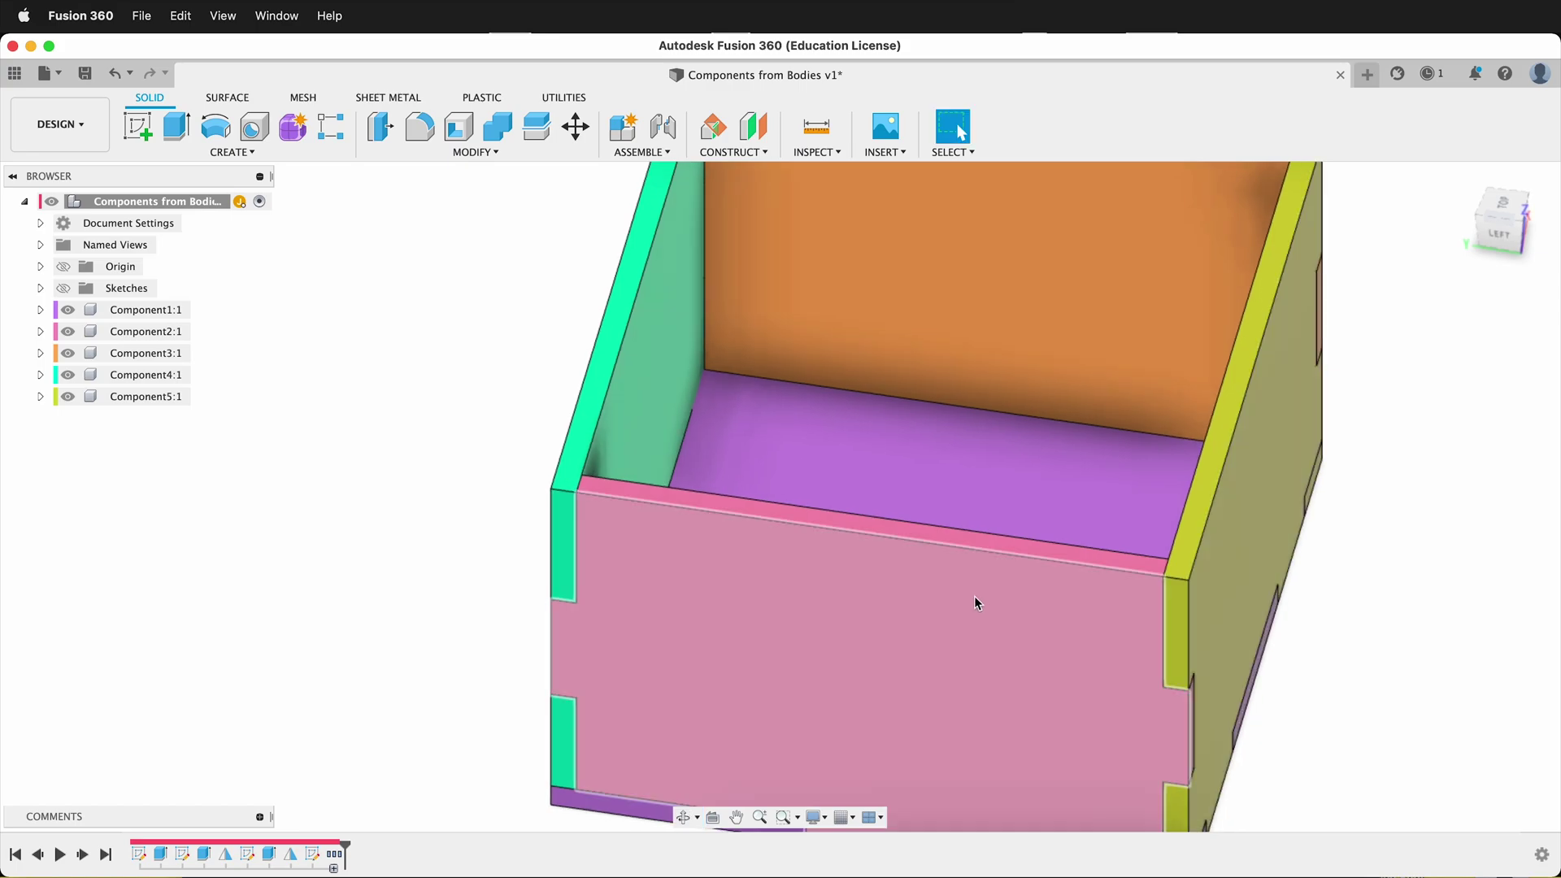
pyautogui.keyDown('shift'); pyautogui.moveTo(965, 590); pyautogui.dragTo(945, 588, button='middle'); pyautogui.keyUp('shift')
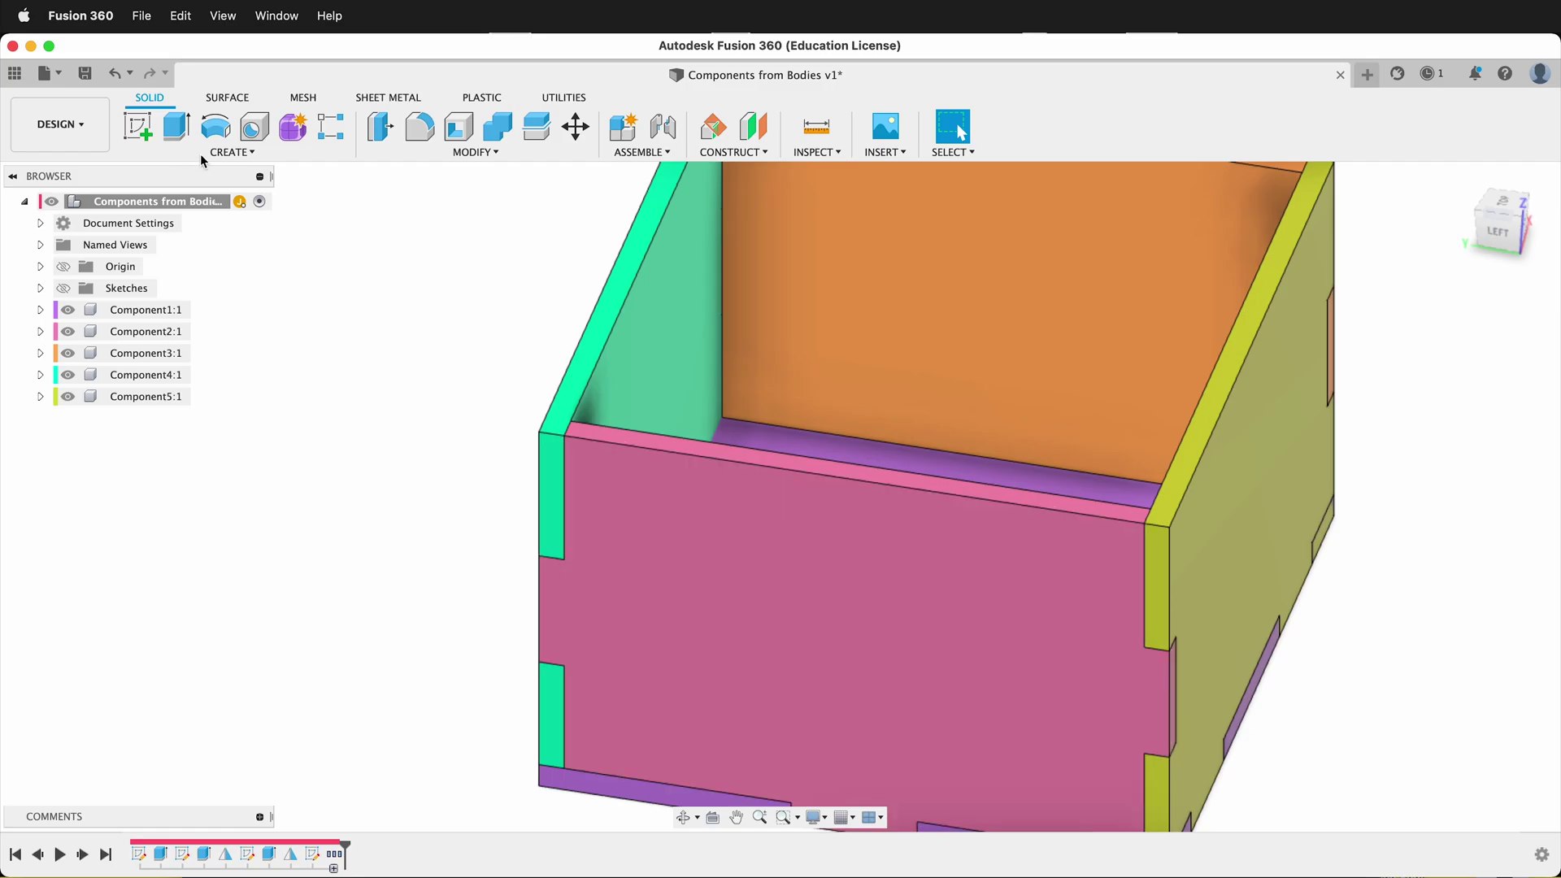
# - Reopen Change Parameters to check the extrude and Sketch2 values now at 6.00 and -6.00
pyautogui.click(487, 152)
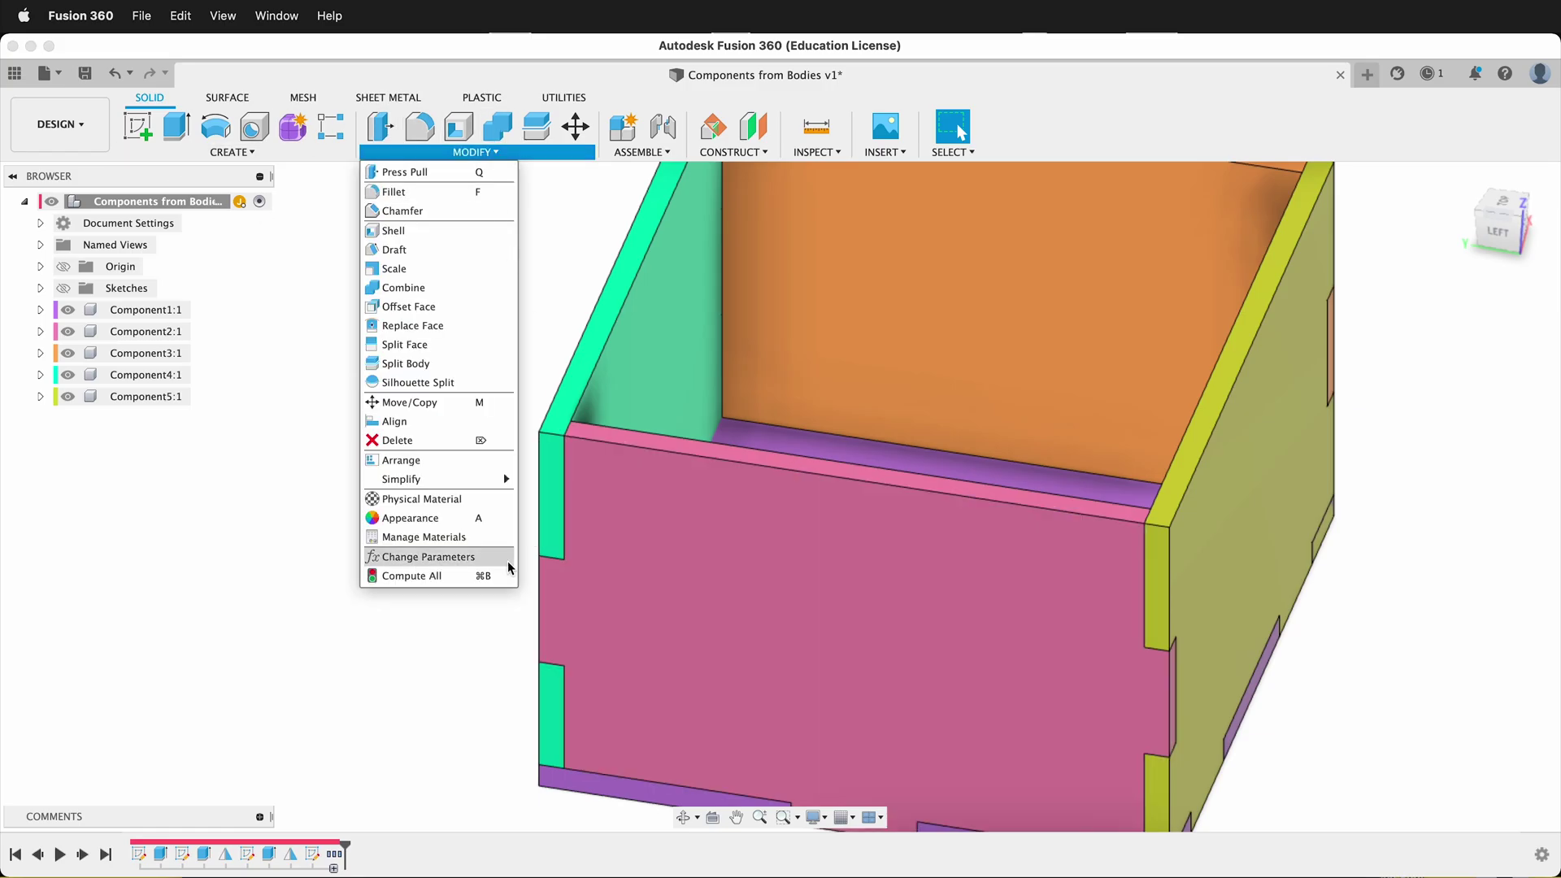
pyautogui.click(452, 557)
pyautogui.scroll(-10, 841, 477)
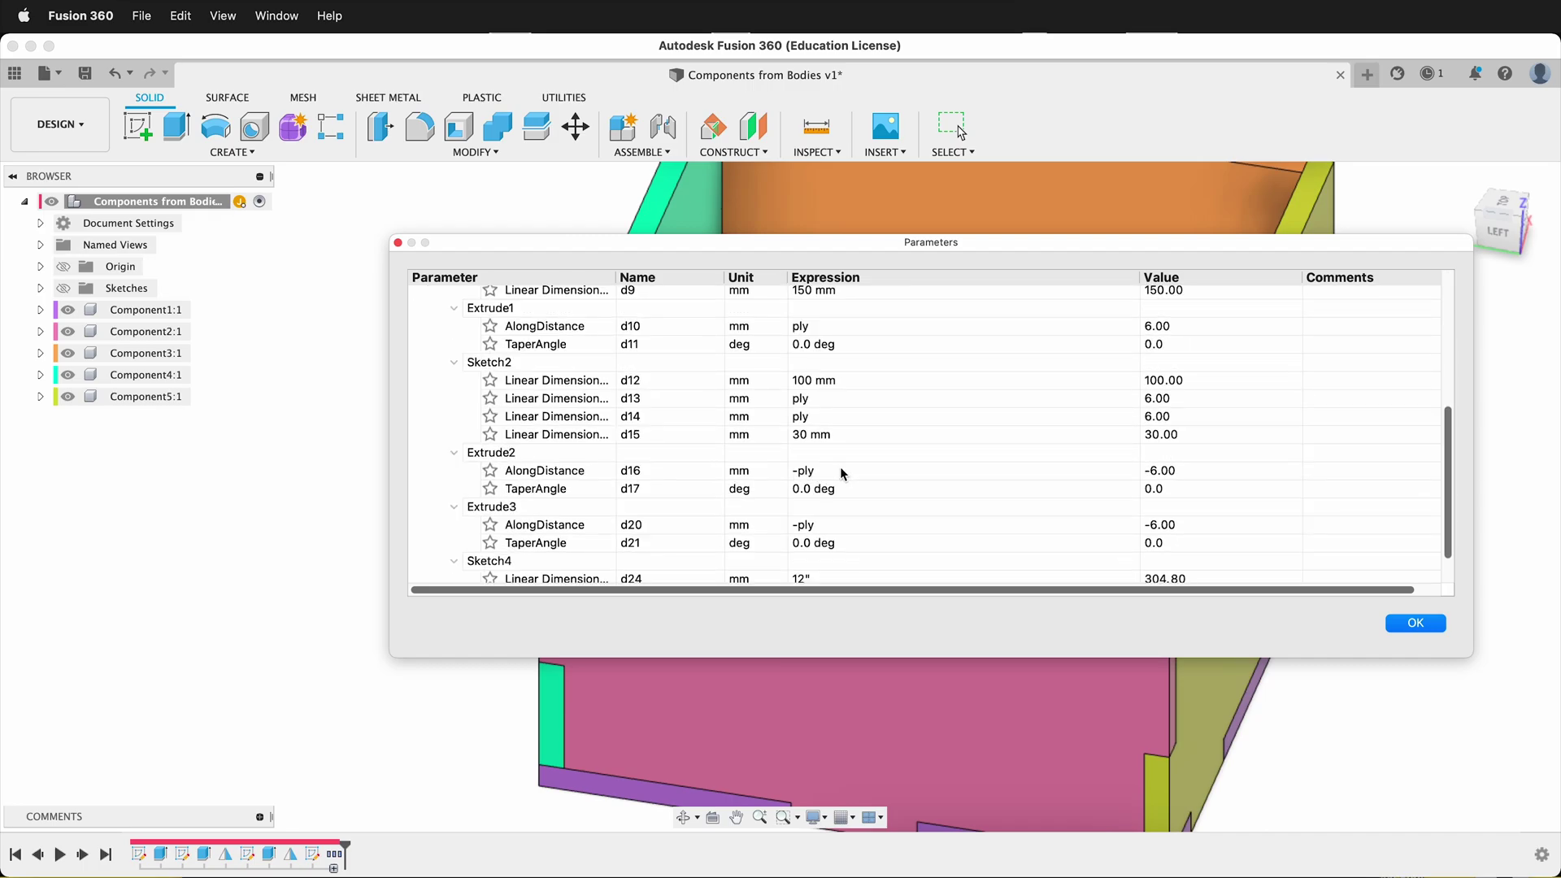